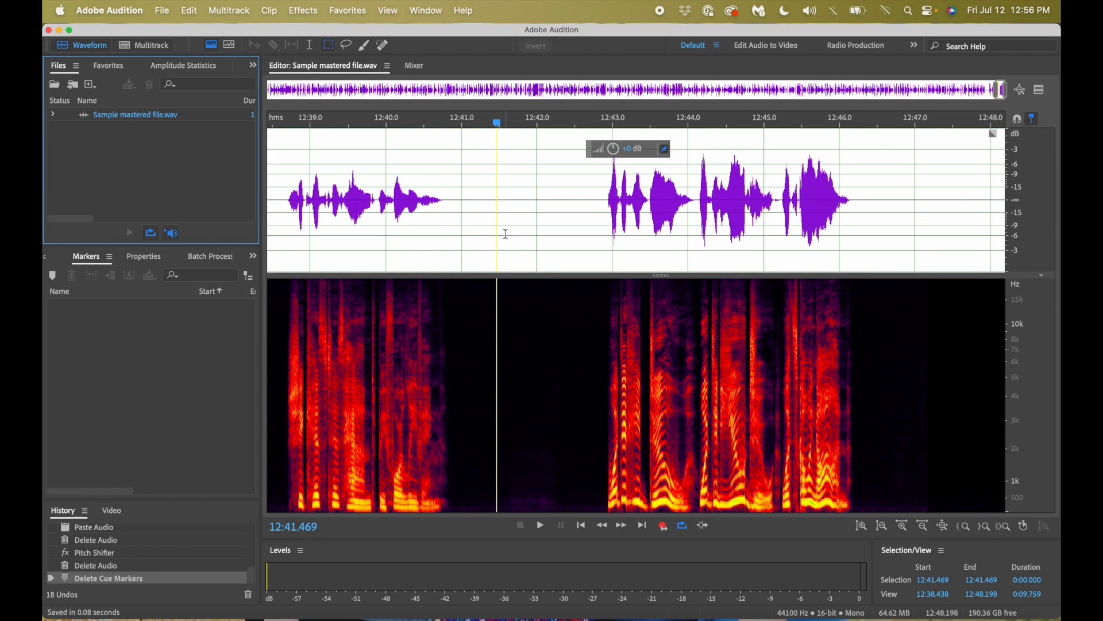
Select the visible audio from 12:38.438 to 12:48.198 and scan its amplitude statistics
double_click(480, 212)
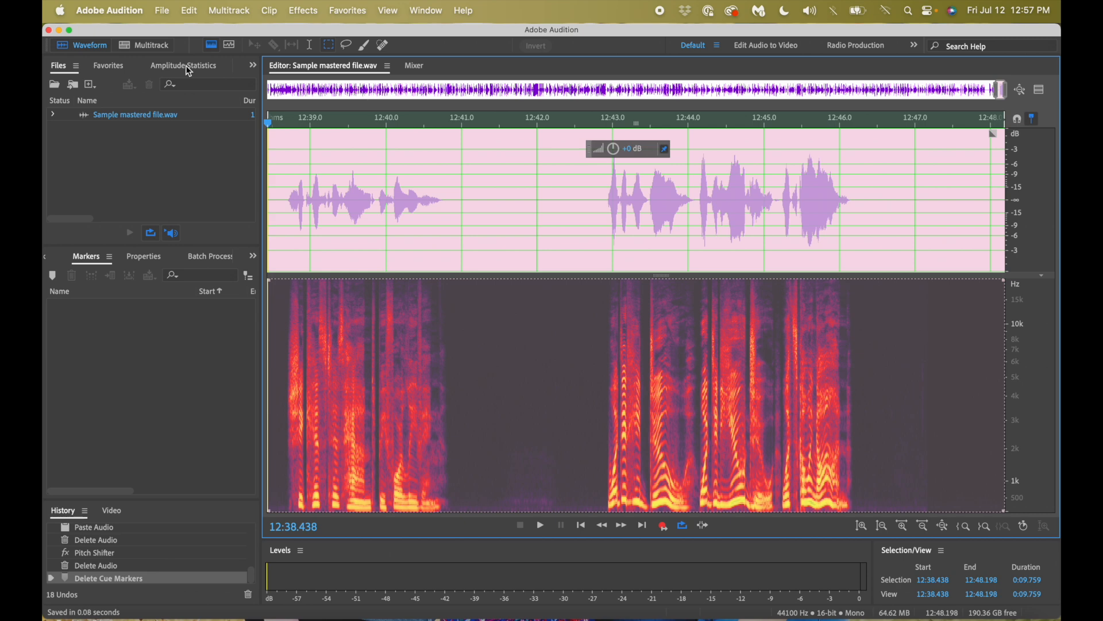
left_click(434, 12)
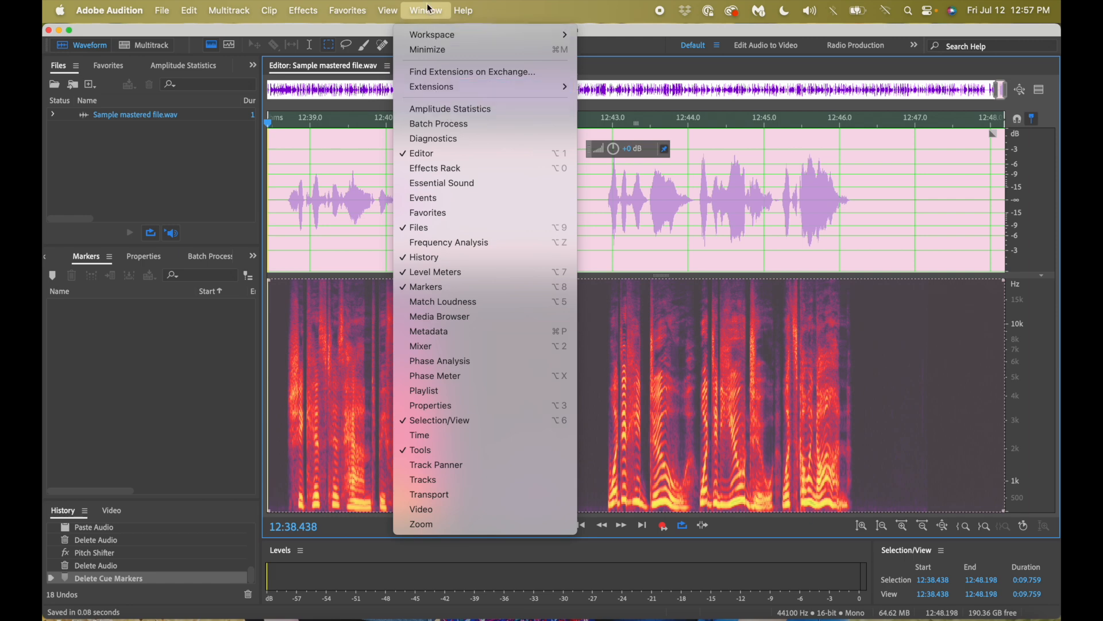
left_click(430, 8)
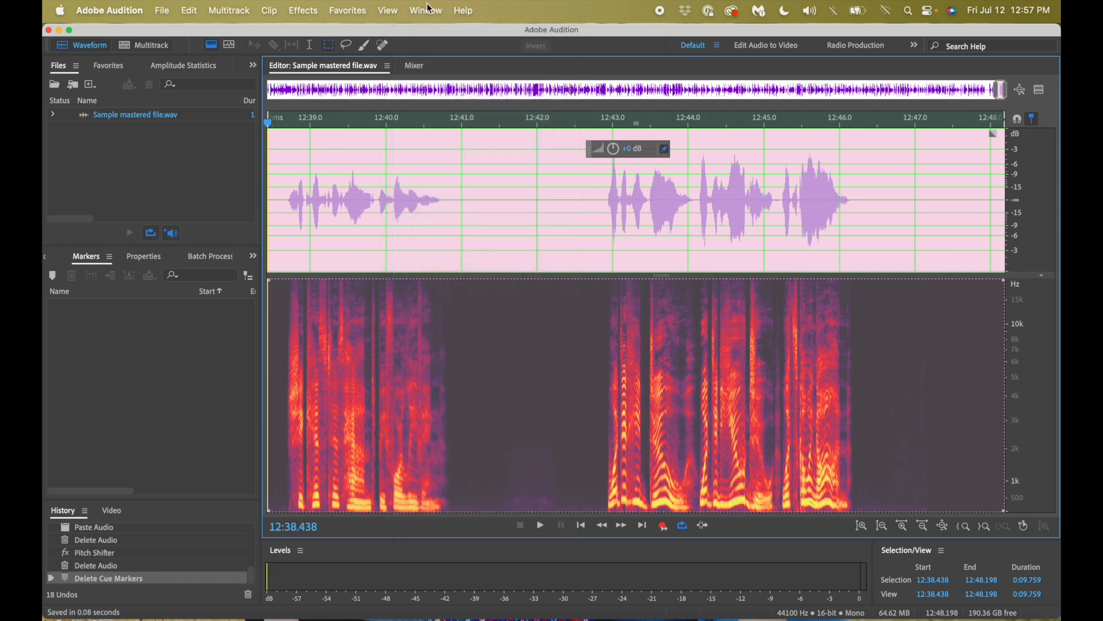
left_click(193, 68)
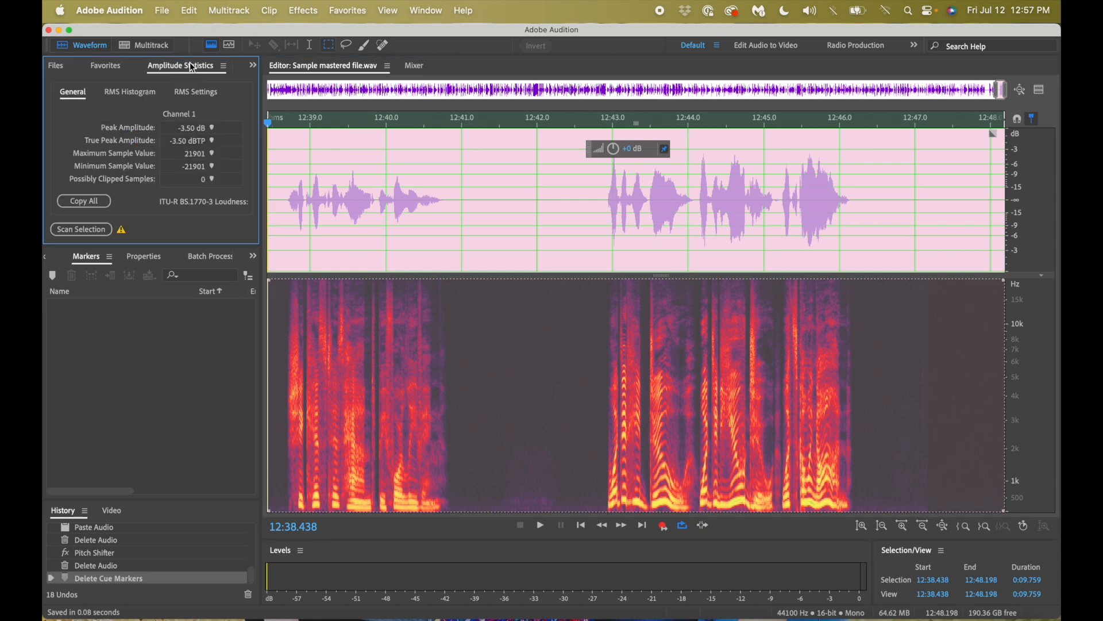
left_click(84, 231)
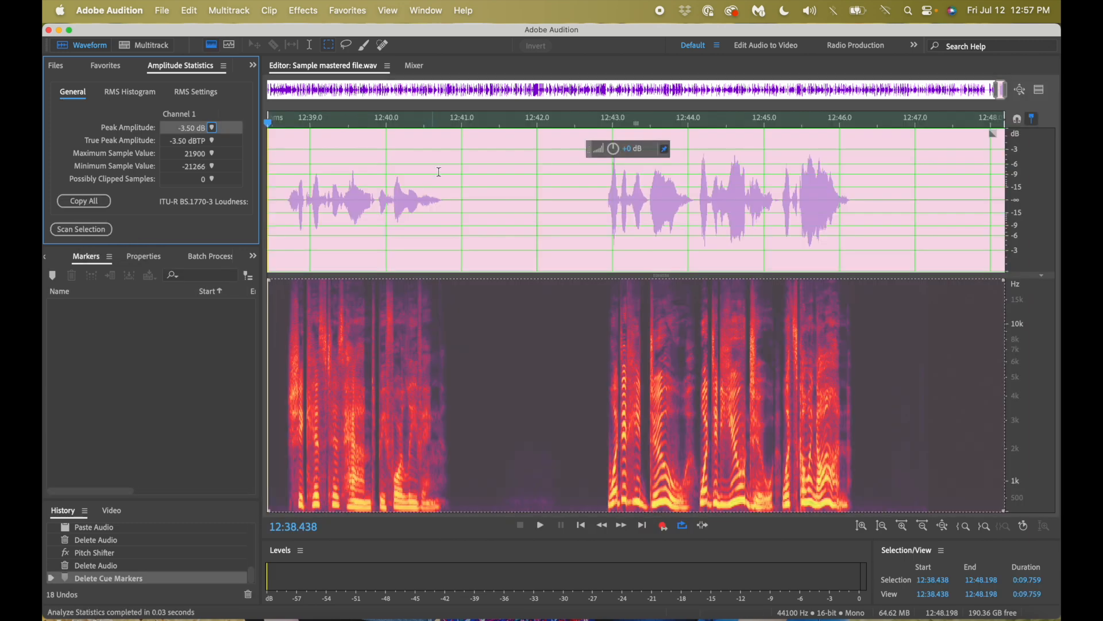
Enlarge the Amplitude Statistics area downward to show the full list of values through Perceived Loudness
left_click(139, 246)
left_click_drag(139, 245, 145, 327)
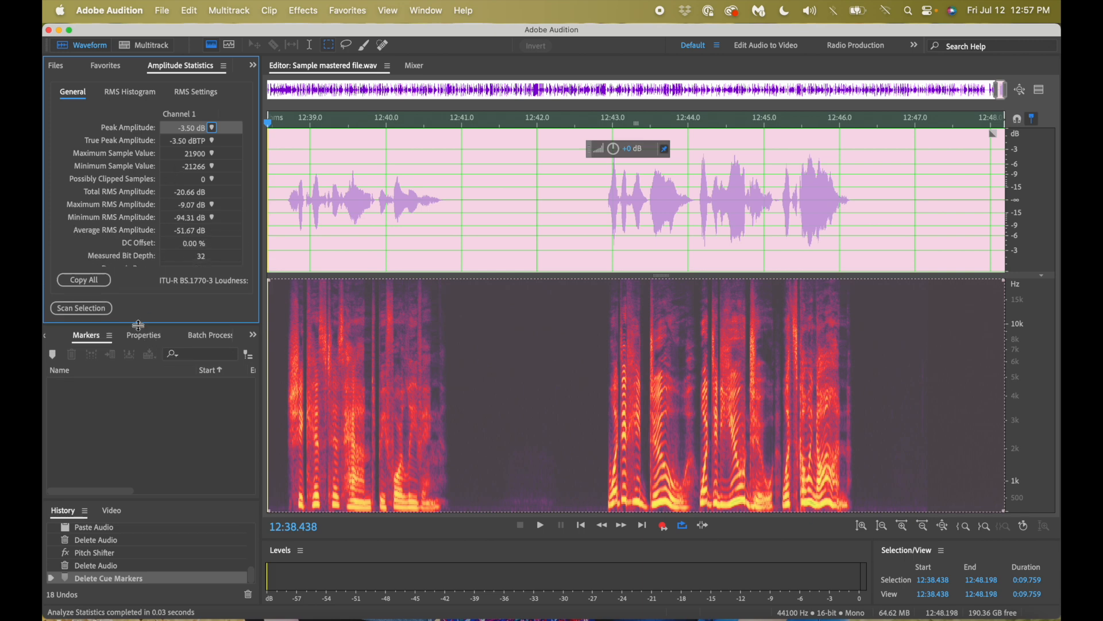
left_click_drag(138, 325, 141, 374)
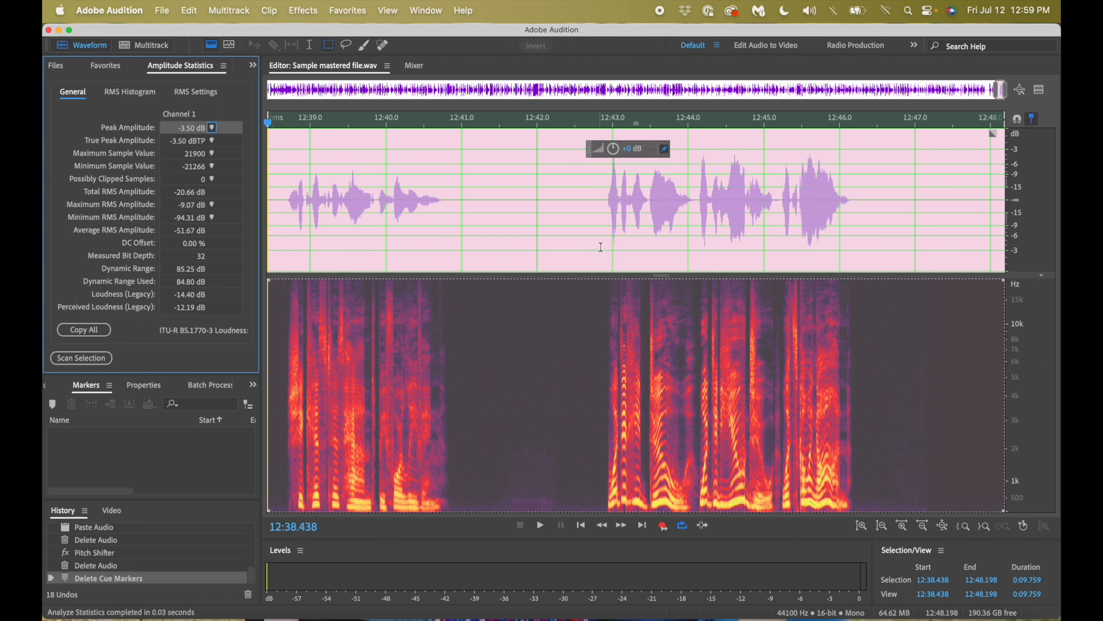
Amplify the spoken phrase from 12:38.667 to 12:40.839 by 3 dB
scroll(601, 241, "left", 5)
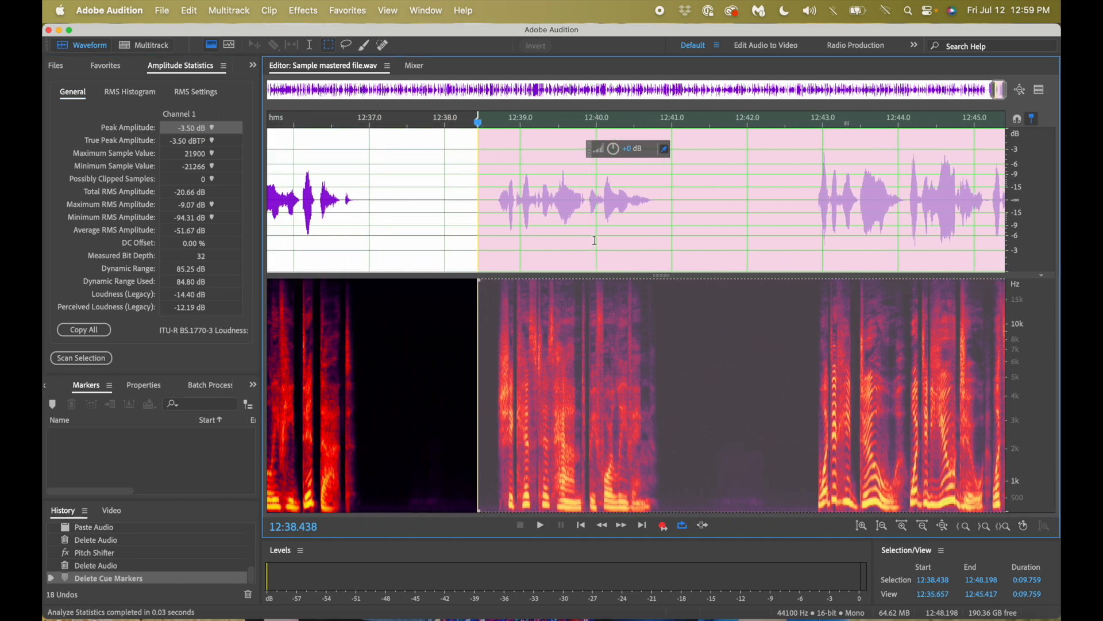
left_click(552, 207)
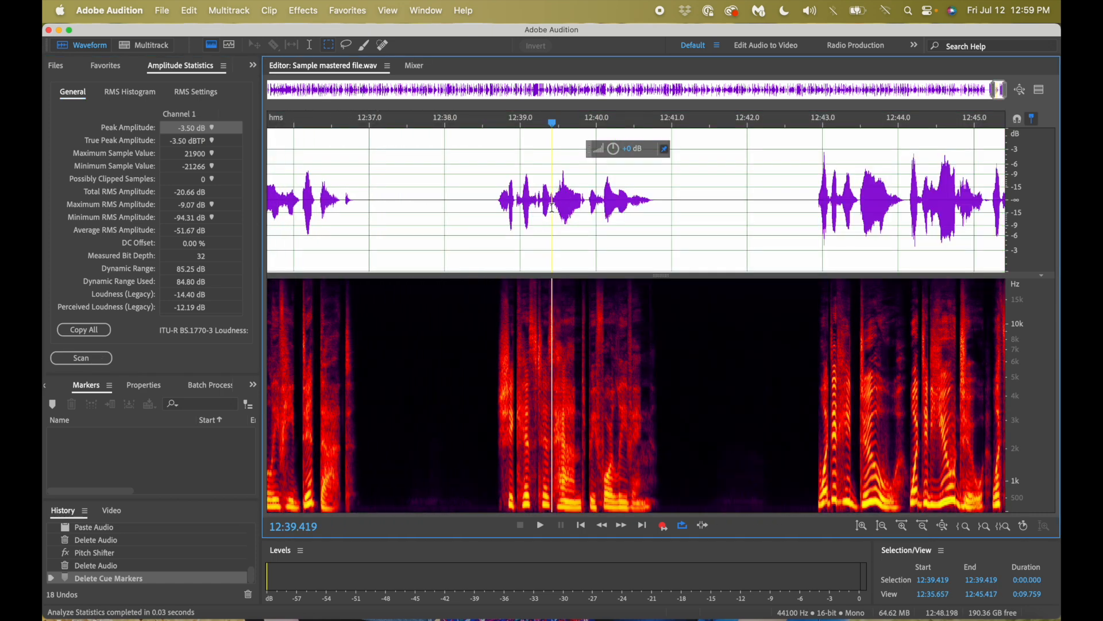
scroll(566, 204, "up", 3)
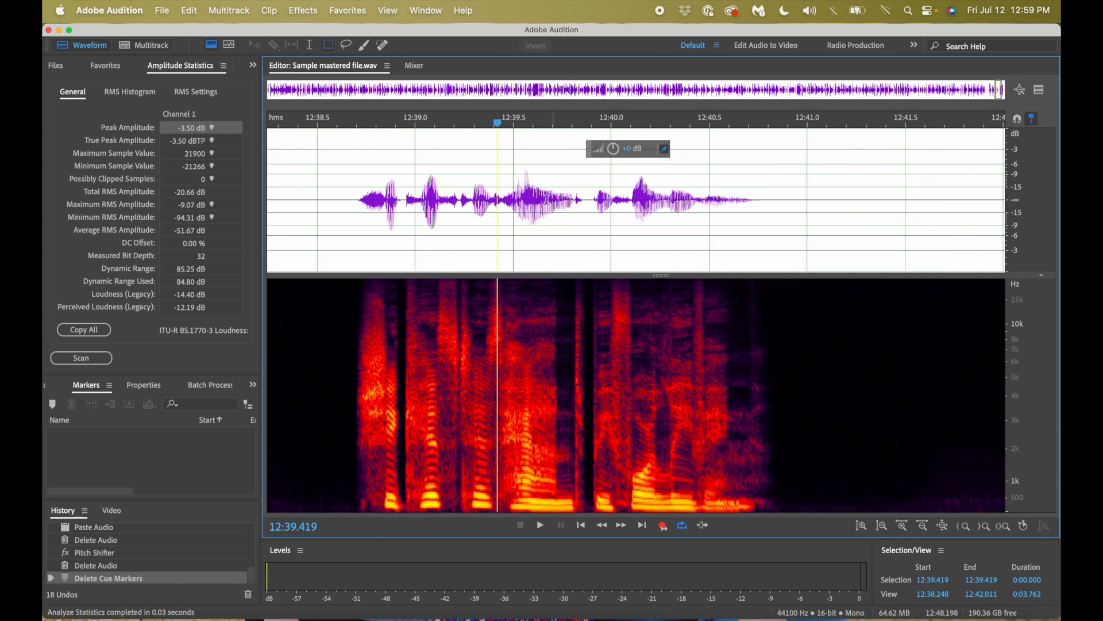
left_click_drag(350, 200, 776, 248)
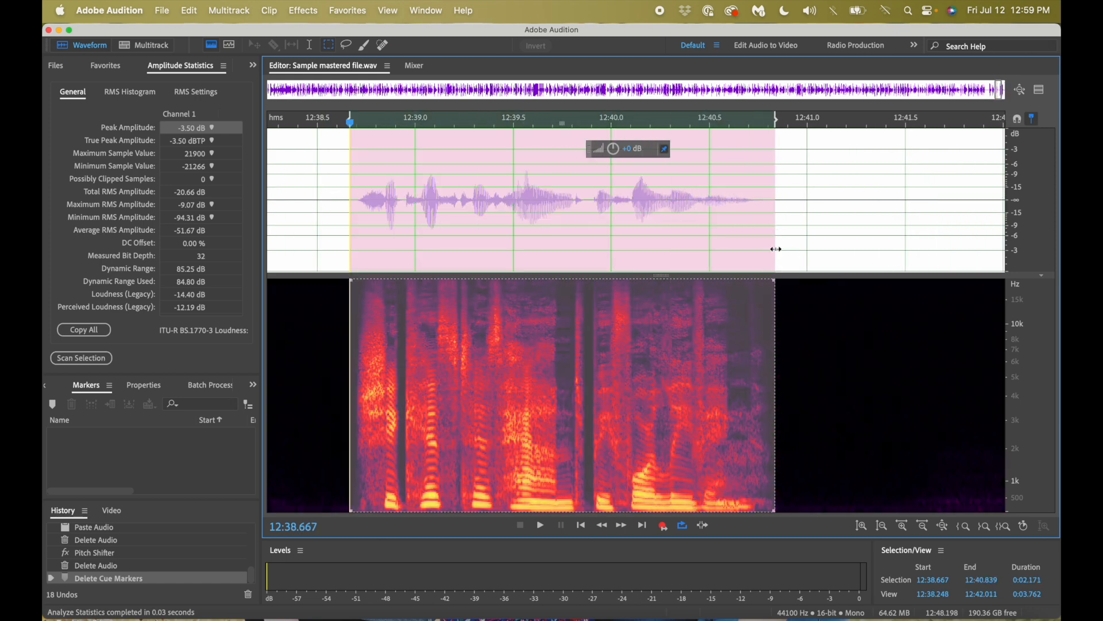
left_click(303, 10)
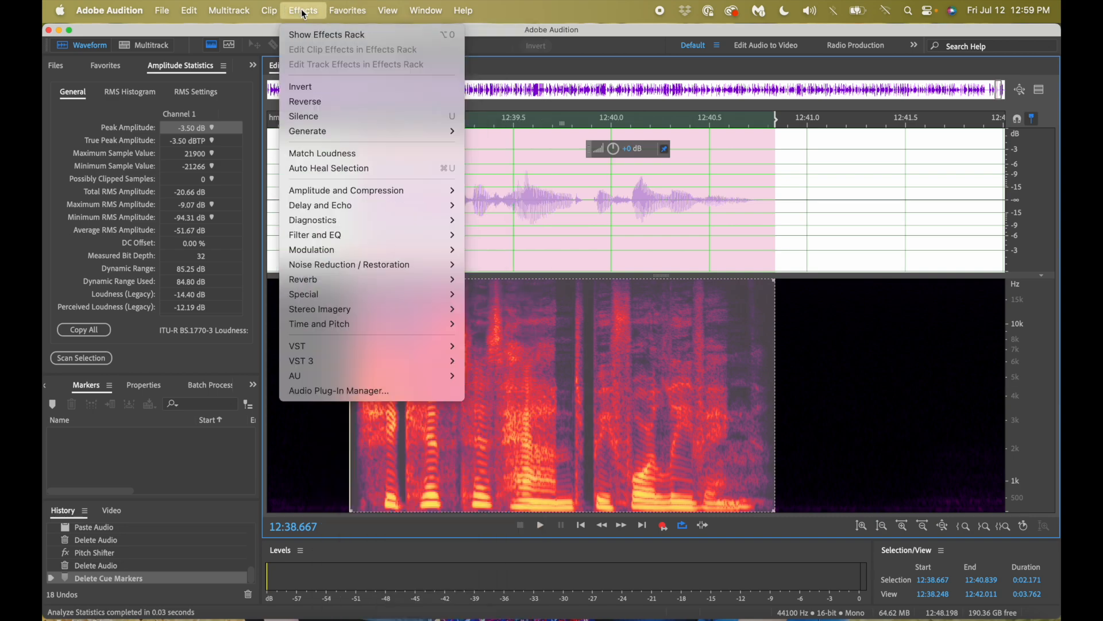
mouse_move(361, 192)
left_click(506, 186)
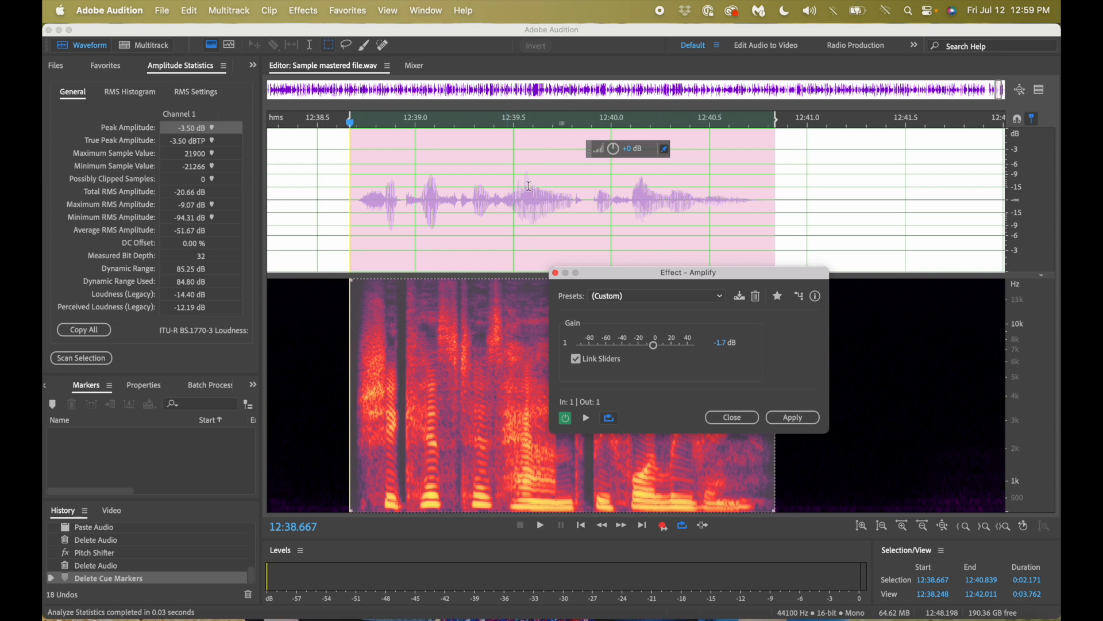
left_click(721, 342)
type("3")
left_click(792, 419)
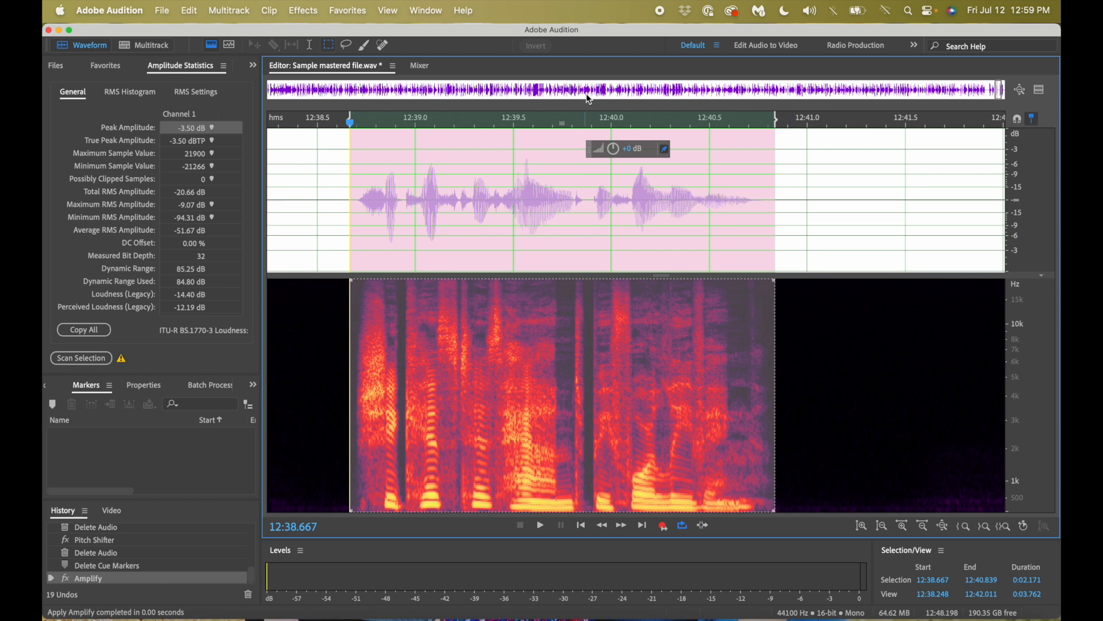
Repeat the 3 dB Amplify effect on the same selected phrase
left_click(302, 10)
mouse_move(198, 8)
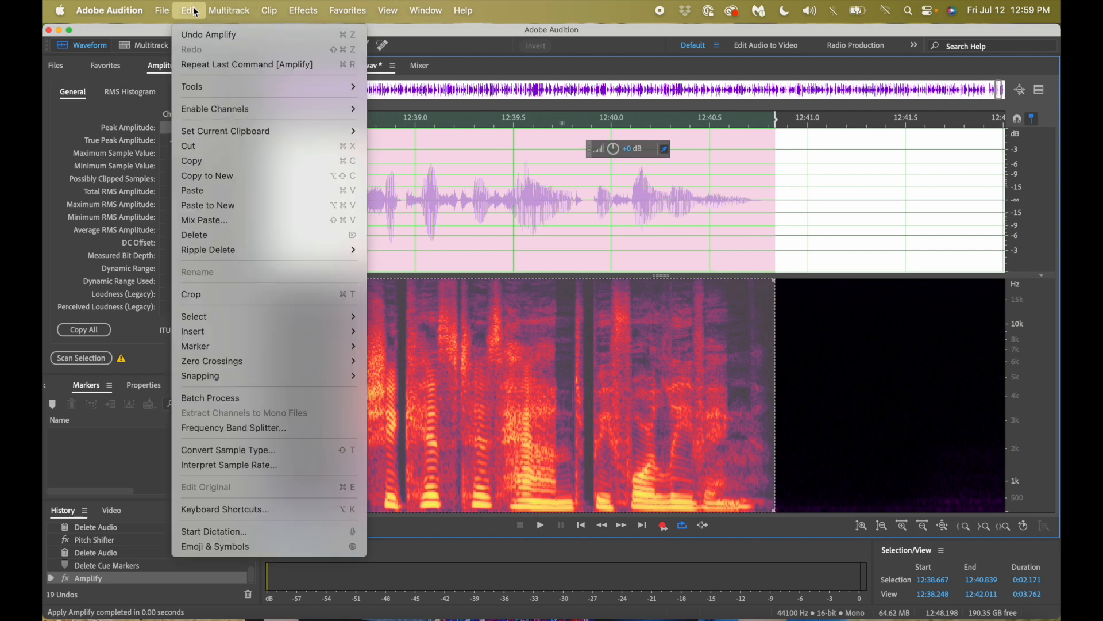
left_click(217, 67)
left_click(803, 418)
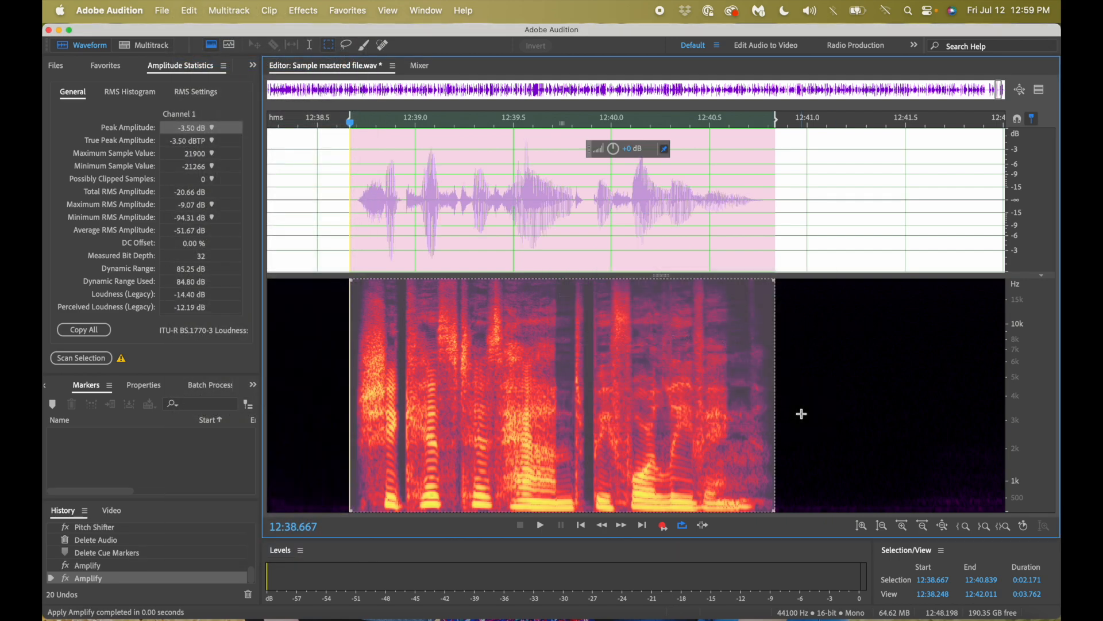
Play back the amplified phrase from just before its start and stop at its end
left_click(336, 221)
key("space")
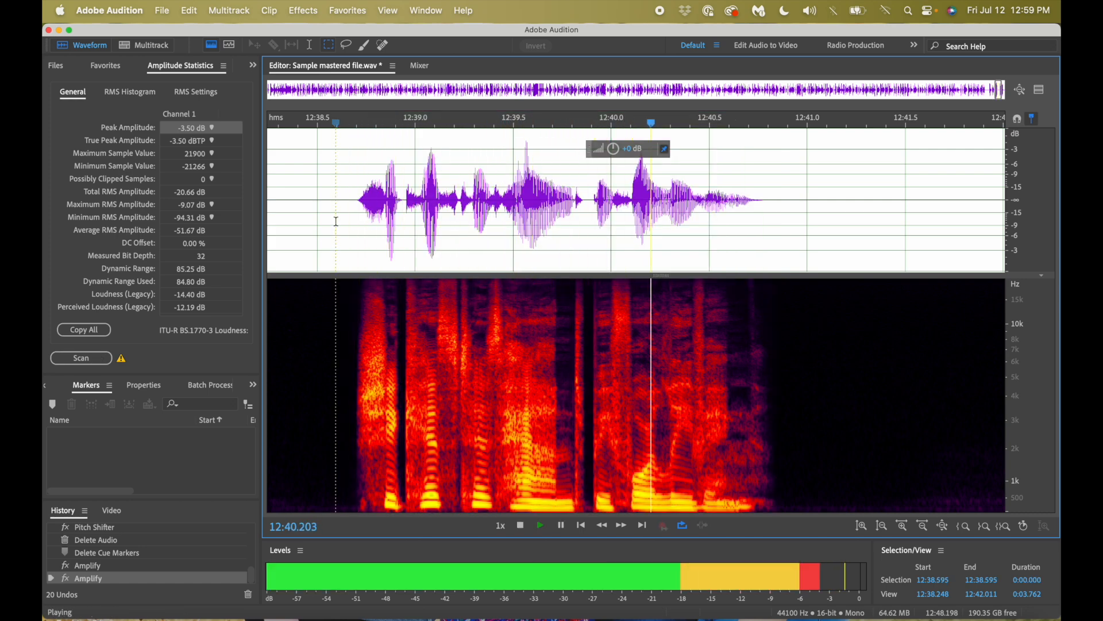
key("space")
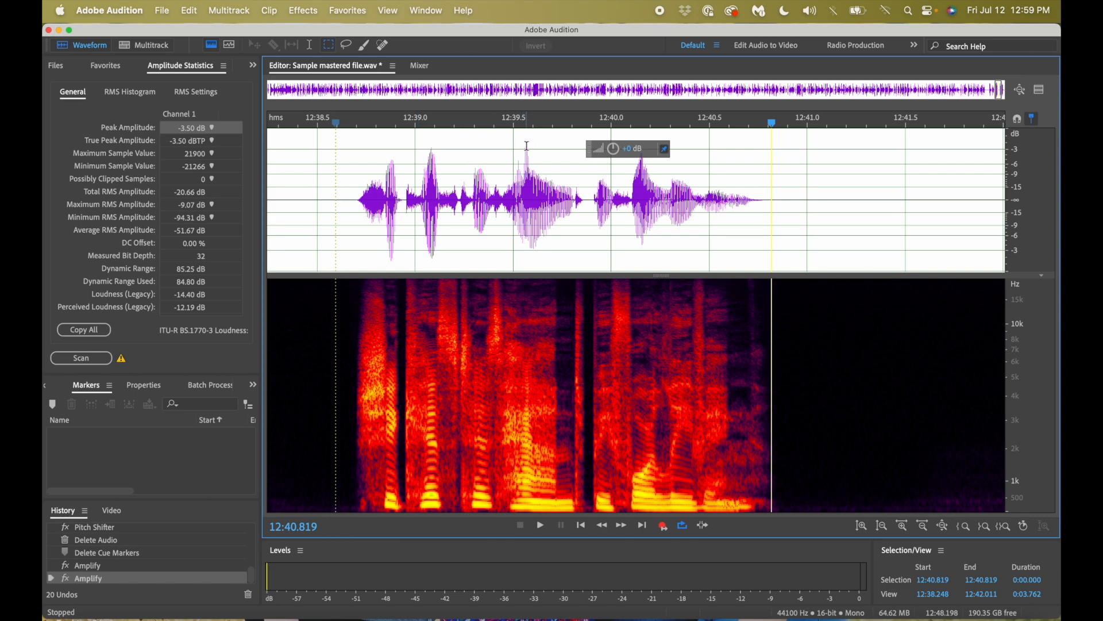
Scan the amplitude statistics of the entire file and enlarge the waveform display above the spectrogram
triple_click(492, 153)
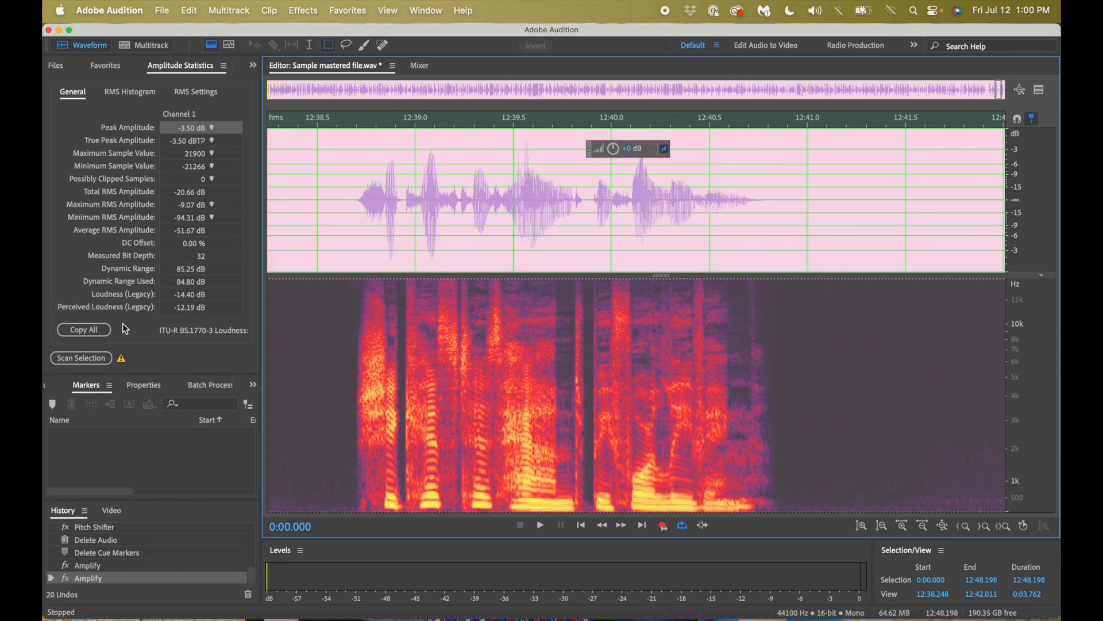
left_click(88, 358)
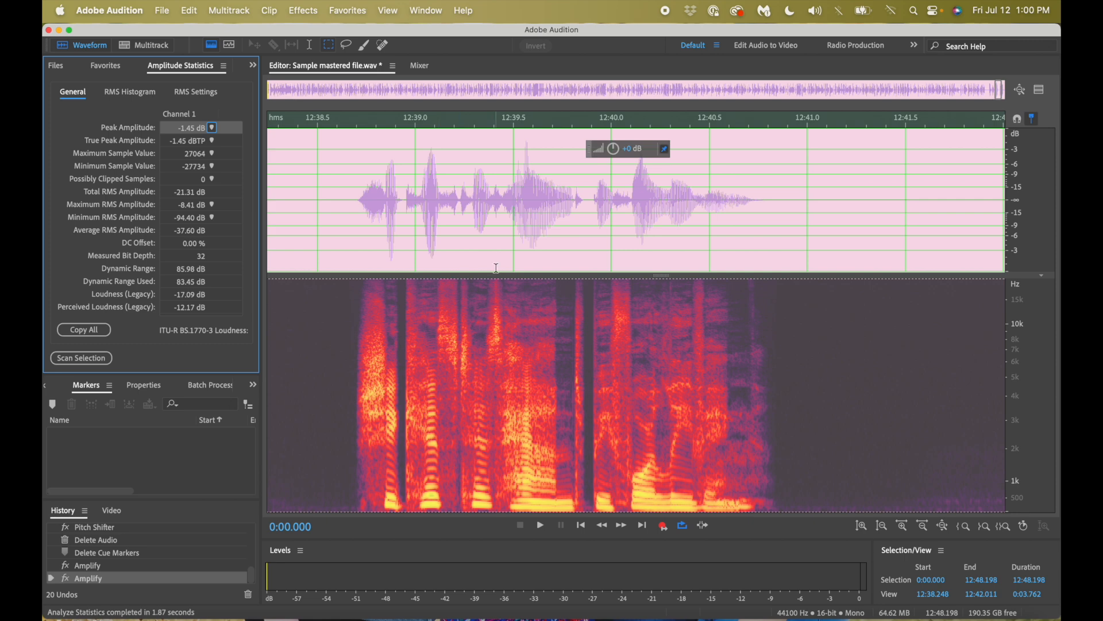
left_click(509, 221)
left_click_drag(512, 276, 531, 336)
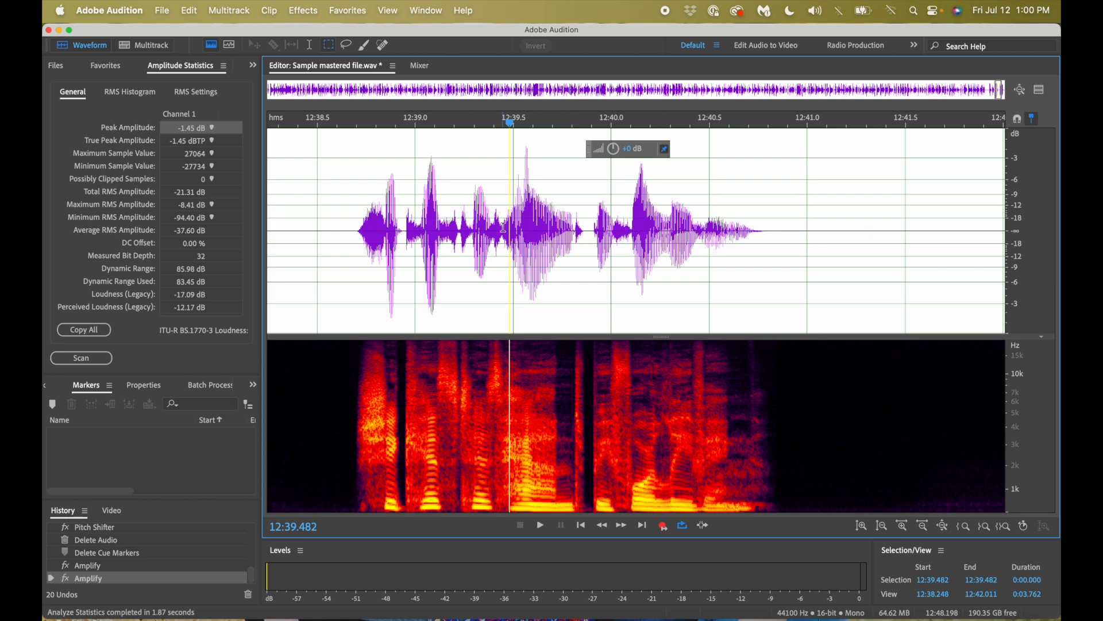
Examine the waveform across the whole file, from its beginning to its end, for peaks louder than the rest
left_click(1020, 91)
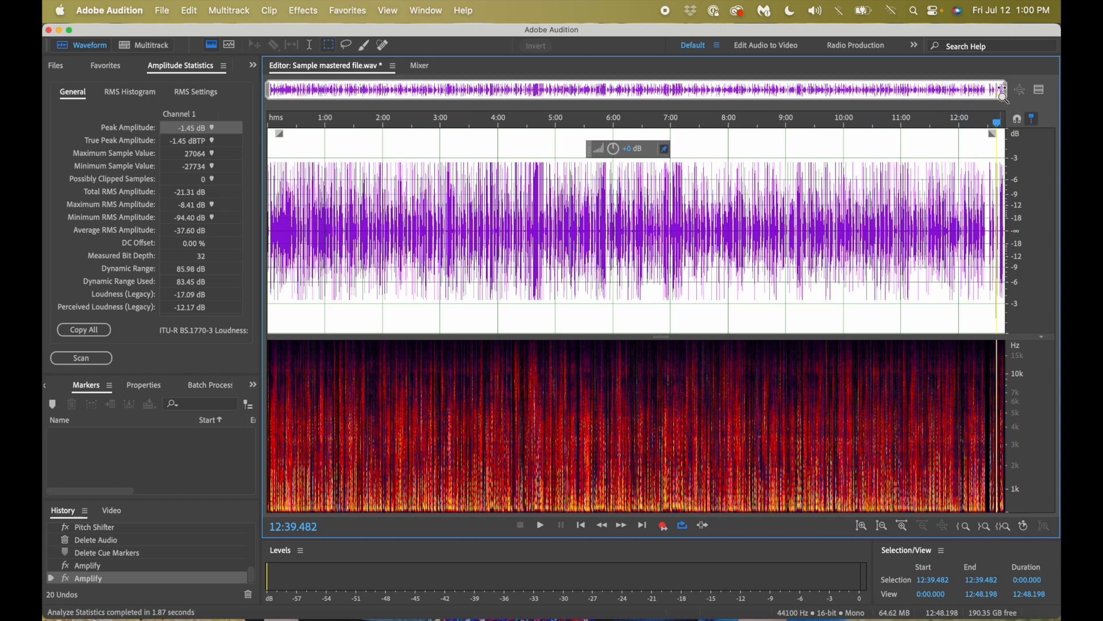
left_click_drag(1005, 90, 492, 149)
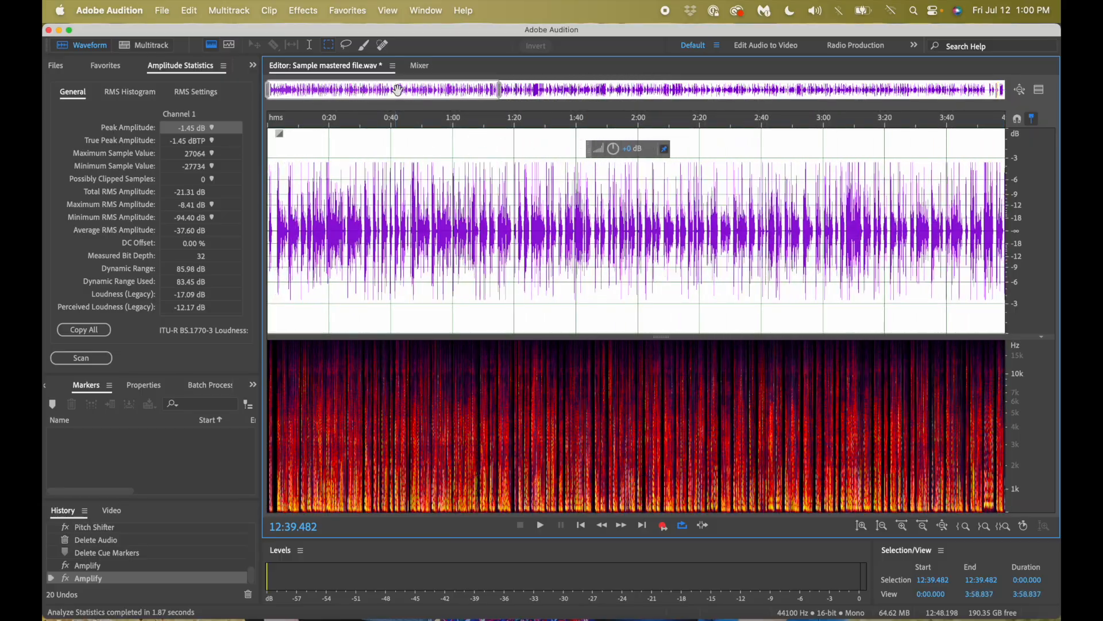
left_click_drag(397, 91, 420, 91)
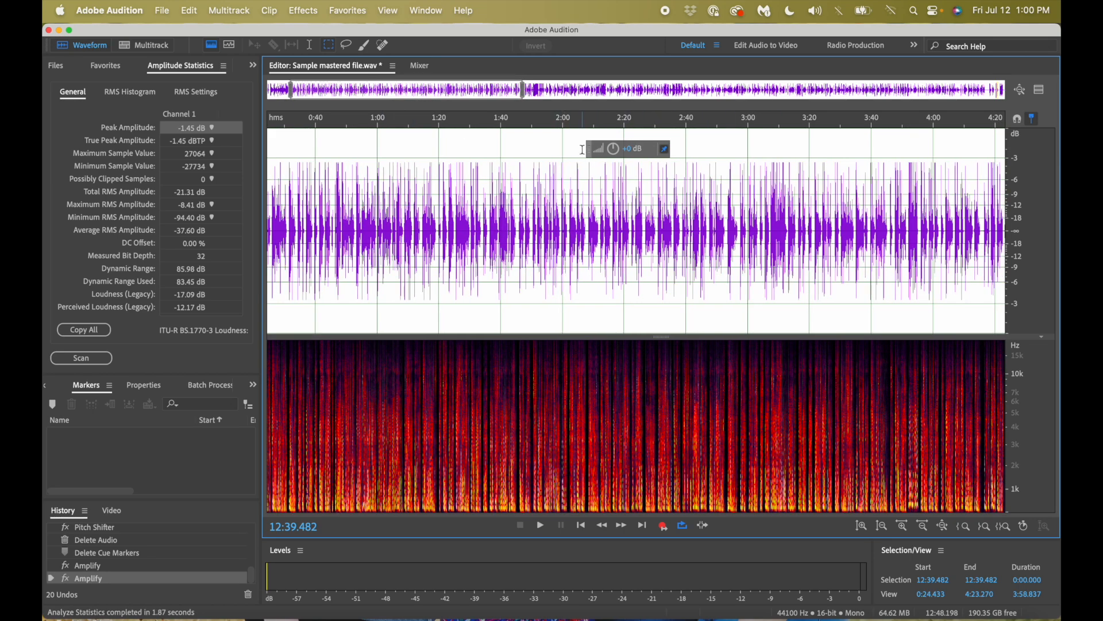
left_click_drag(592, 154, 573, 139)
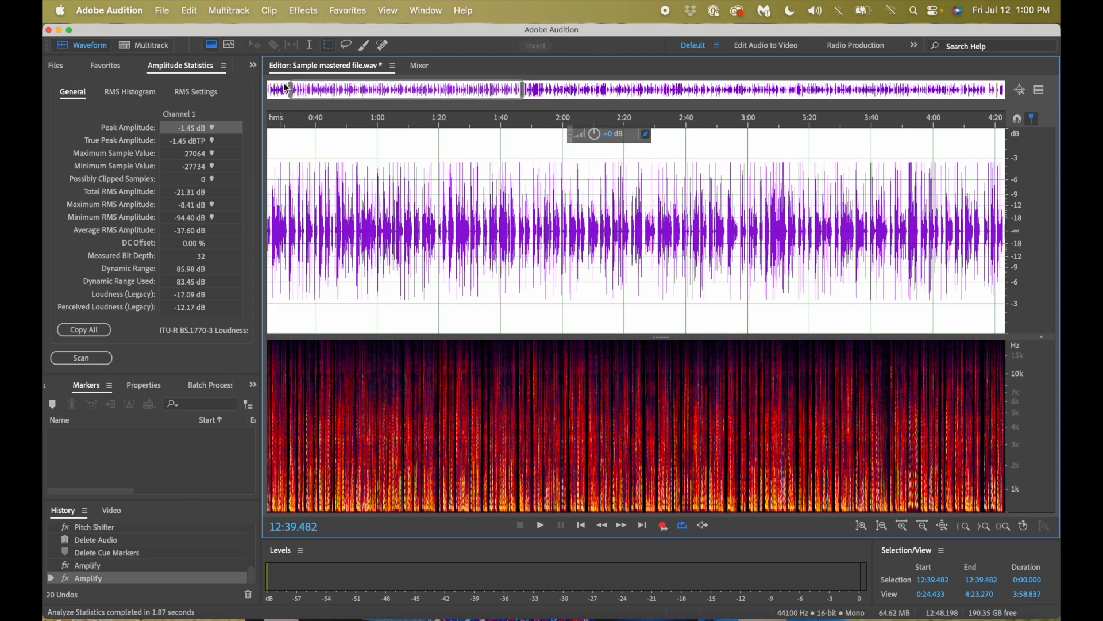
left_click(435, 92)
left_click_drag(435, 92, 948, 78)
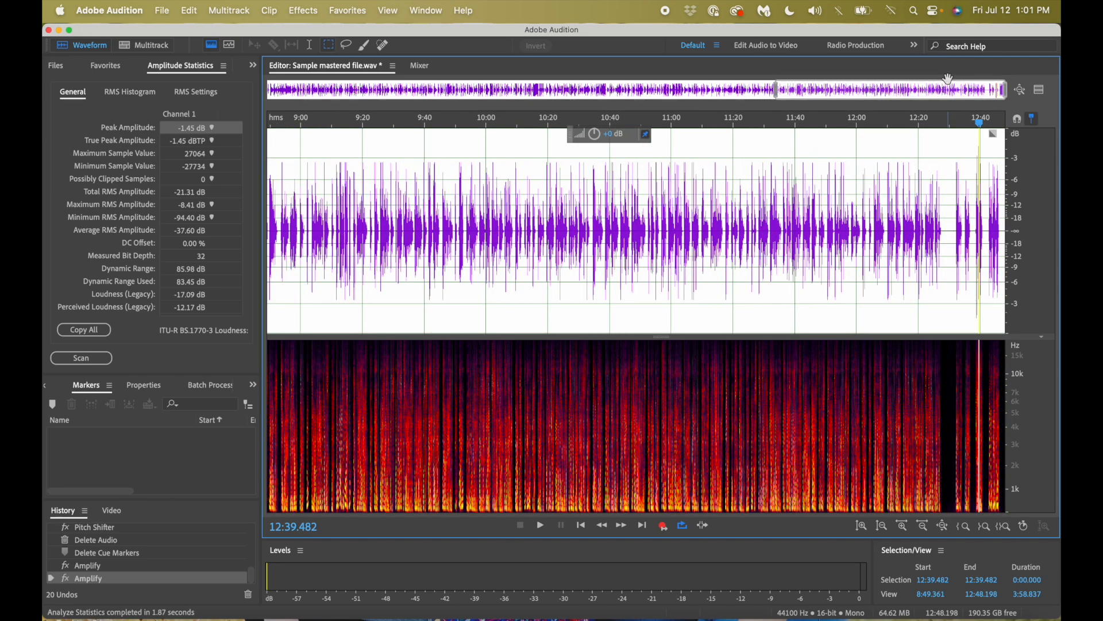
Select the loud phrase near the file's end, from 12:38.675 to 12:40.871, and scan its amplitude statistics
left_click(981, 168)
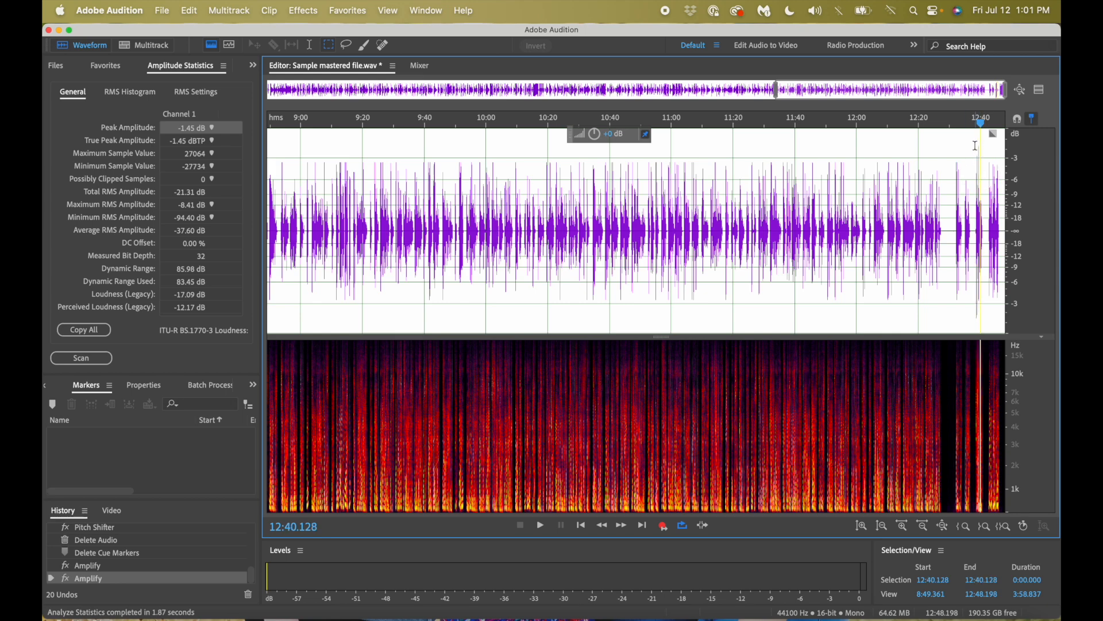
scroll(980, 164, "up", 15)
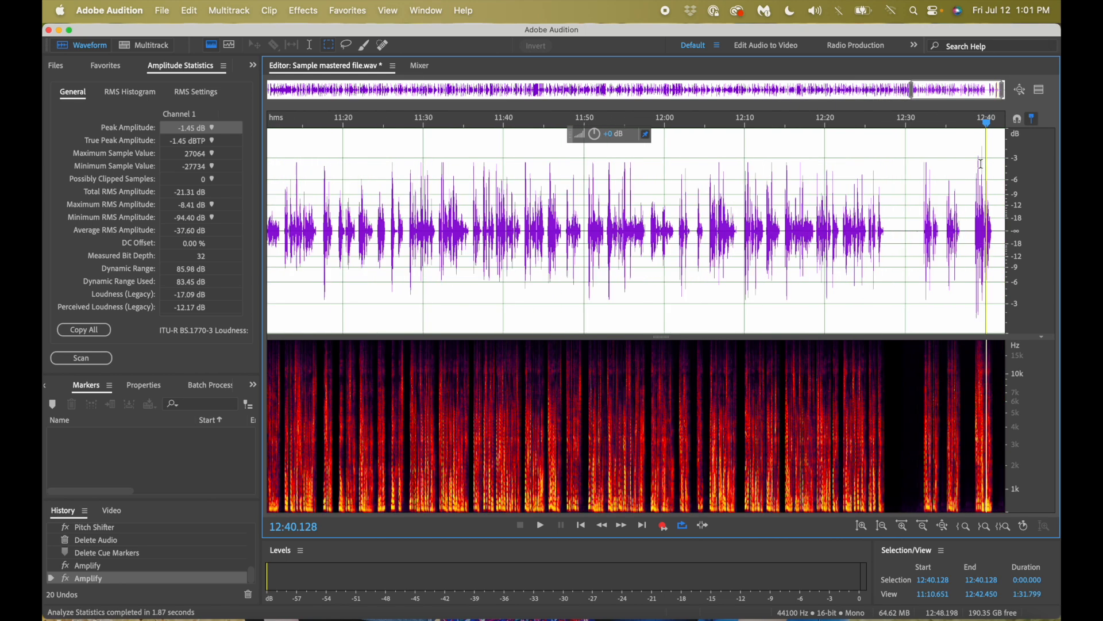
scroll(981, 163, "right", 10)
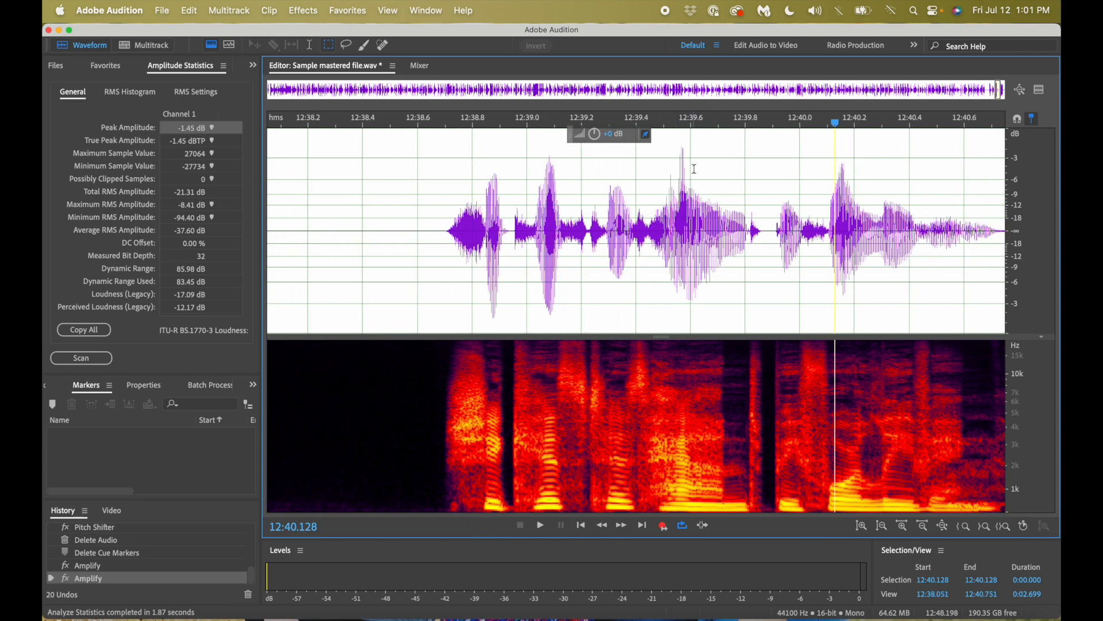
scroll(696, 171, "right", 1)
scroll(696, 170, "right", 1)
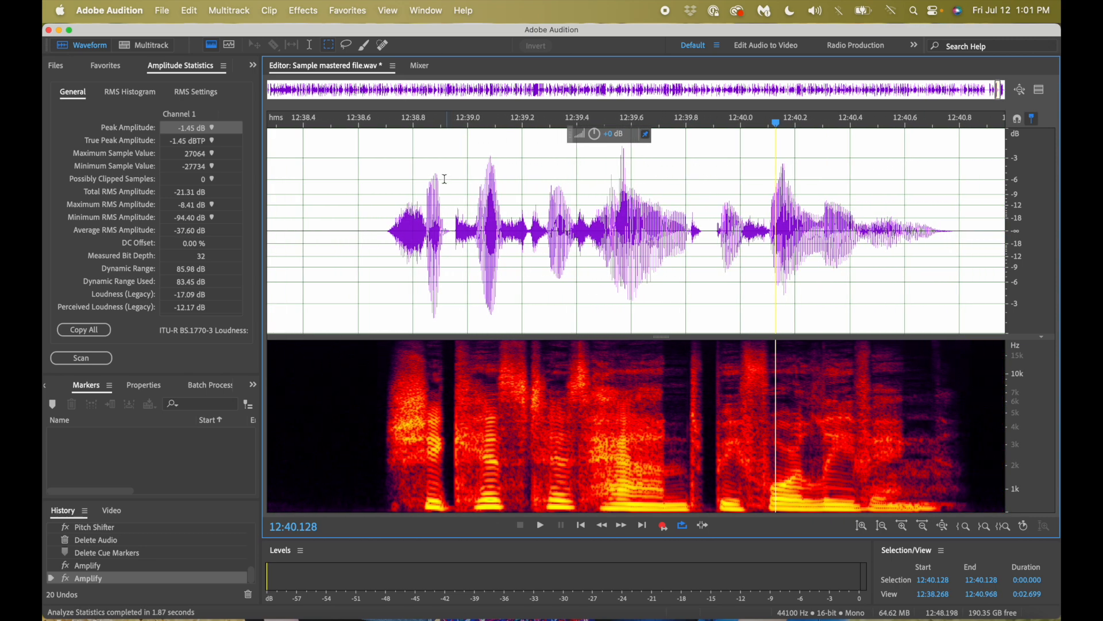
left_click_drag(379, 231, 979, 273)
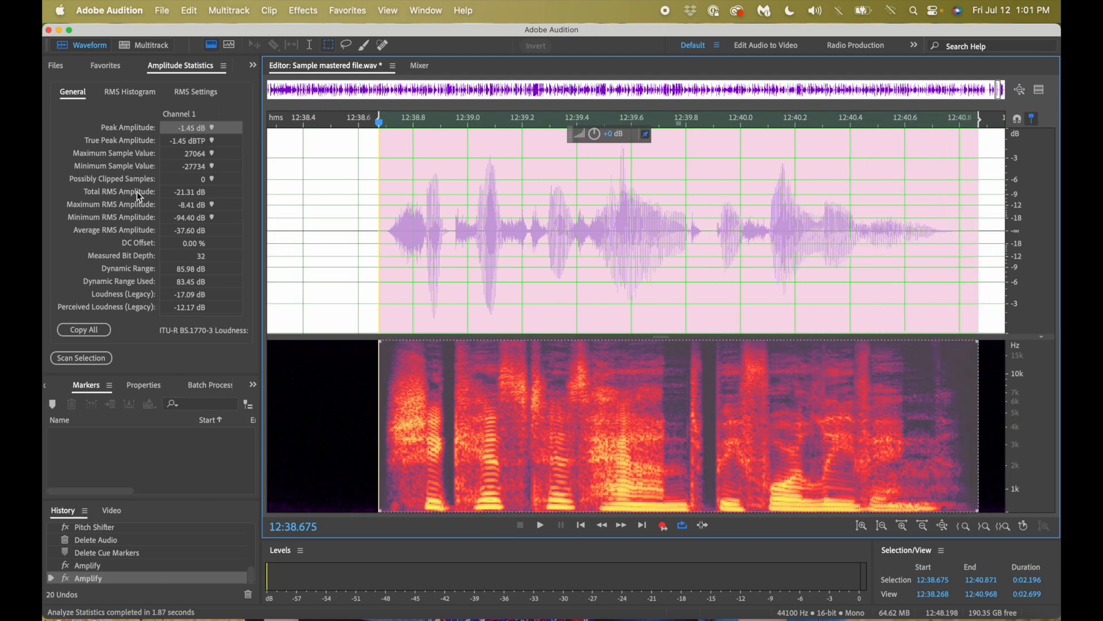
left_click(88, 356)
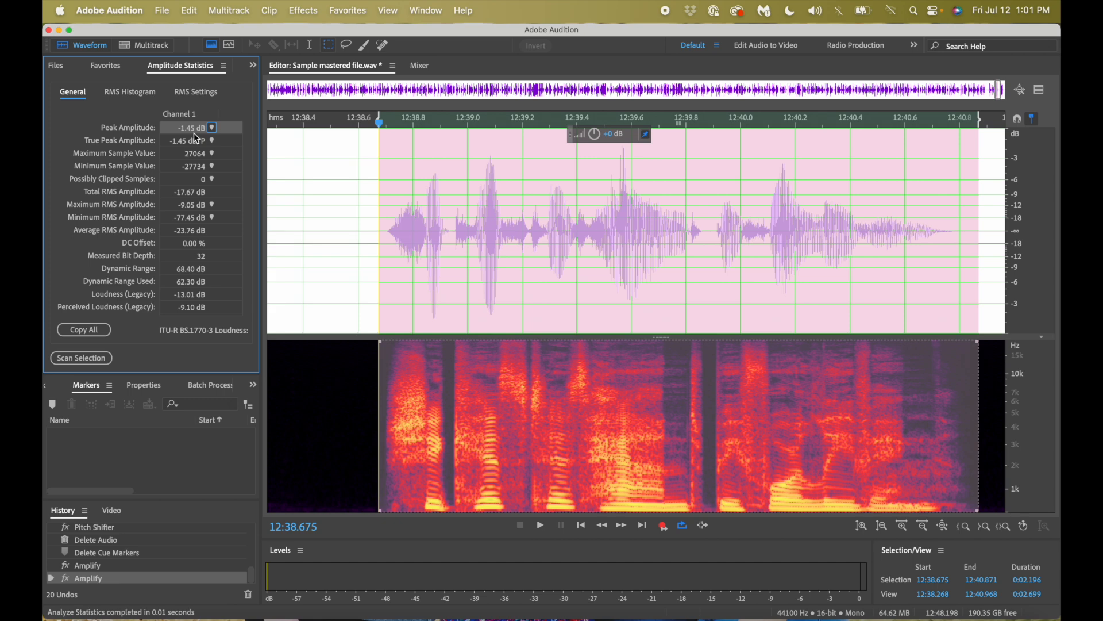
Lower the selected loud phrase with the Amplify effect, using a gain of -1.7 dB
left_click(301, 13)
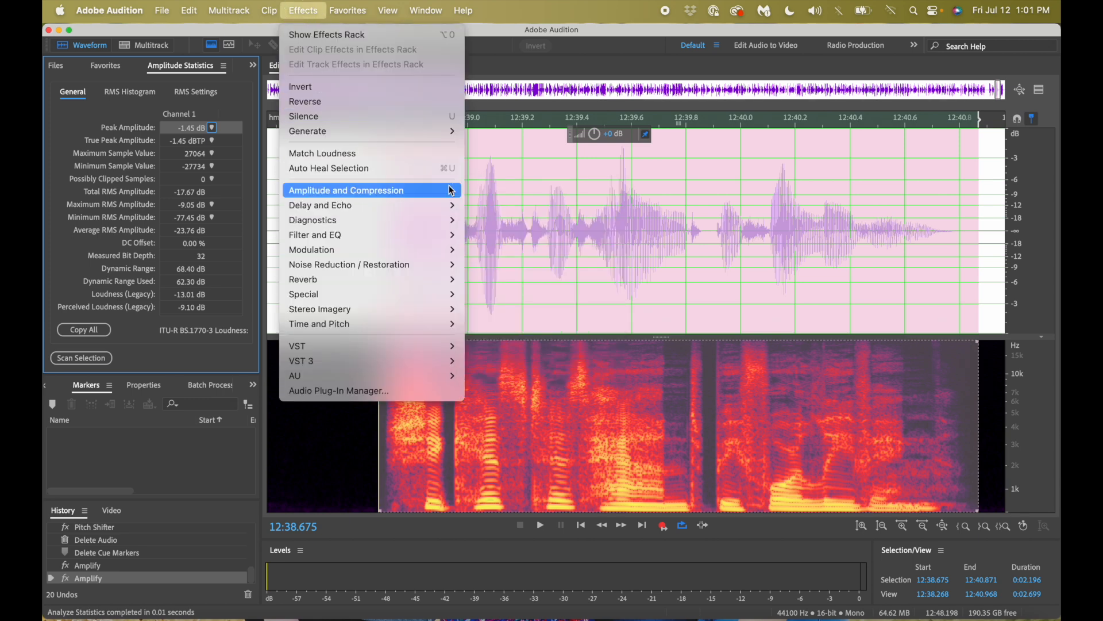
left_click(484, 187)
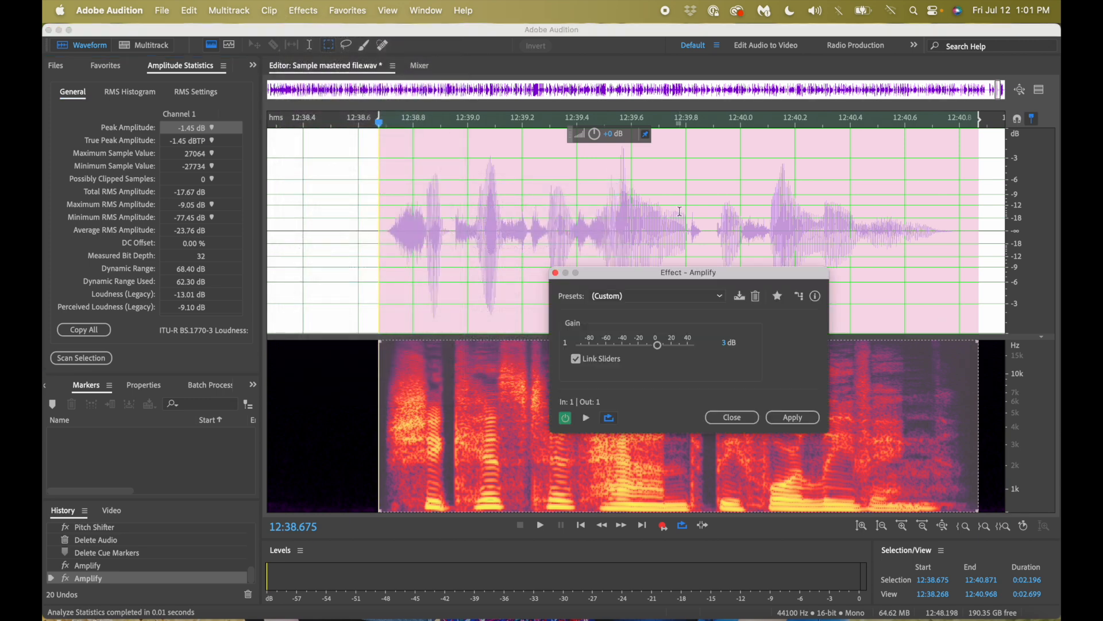
left_click(727, 342)
type("-1.7")
left_click(795, 419)
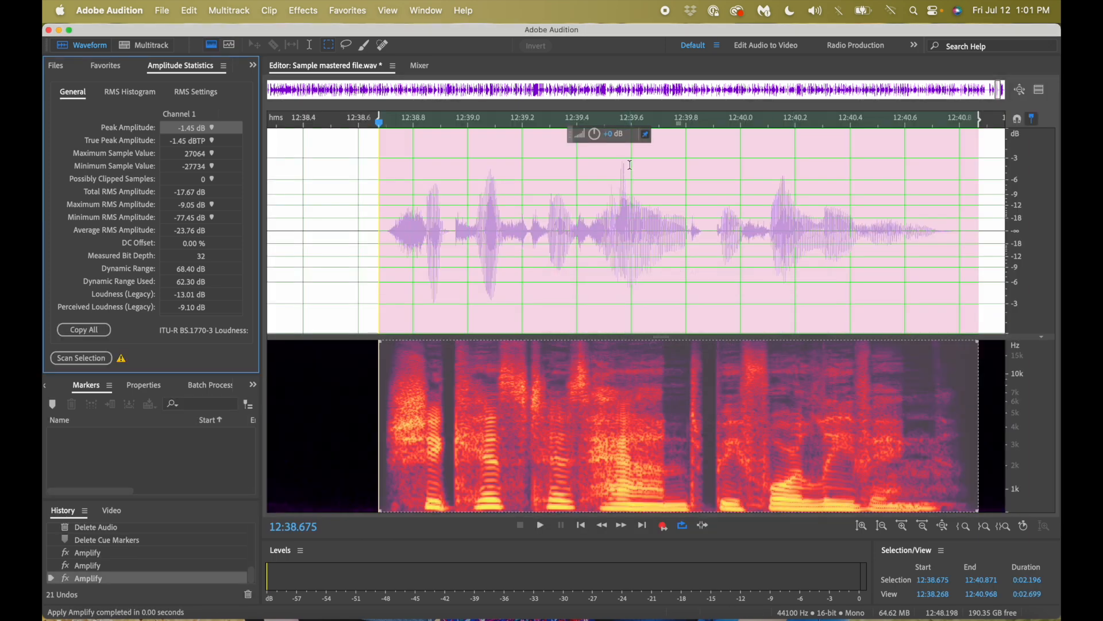
Rescan the amplitude statistics of the lowered phrase, and scan those of the entire file
left_click(78, 360)
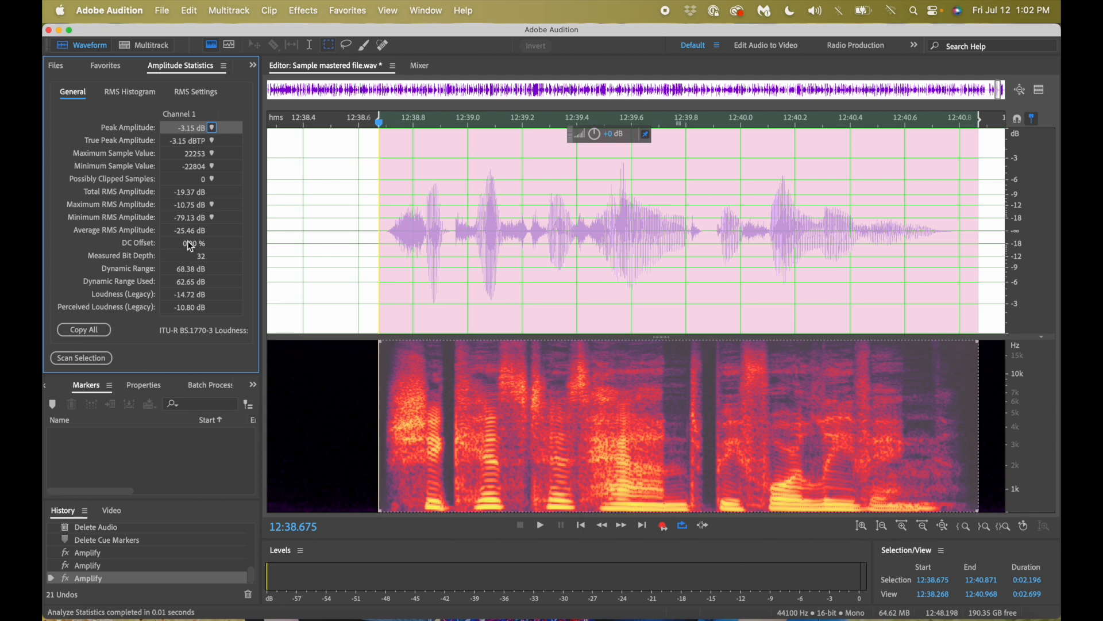
left_click(374, 230)
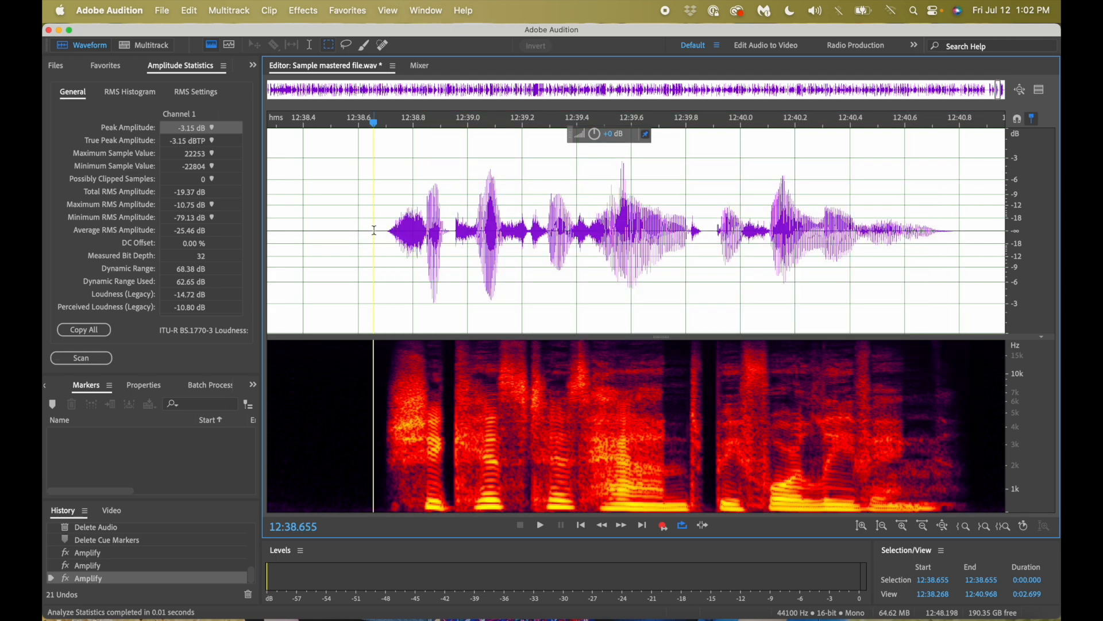
triple_click(440, 234)
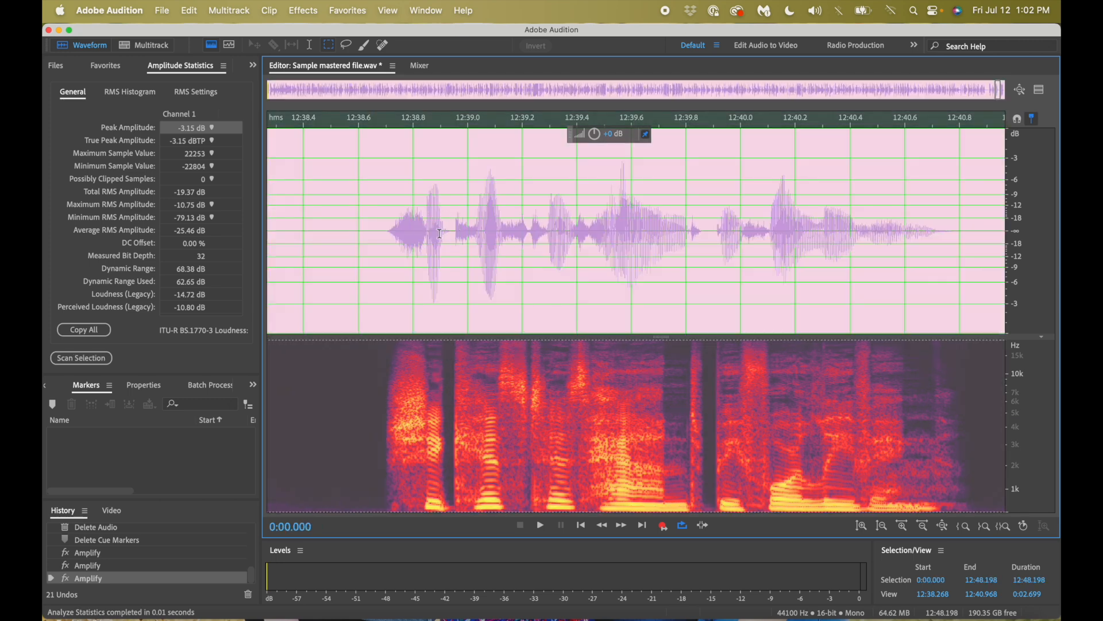
left_click(93, 359)
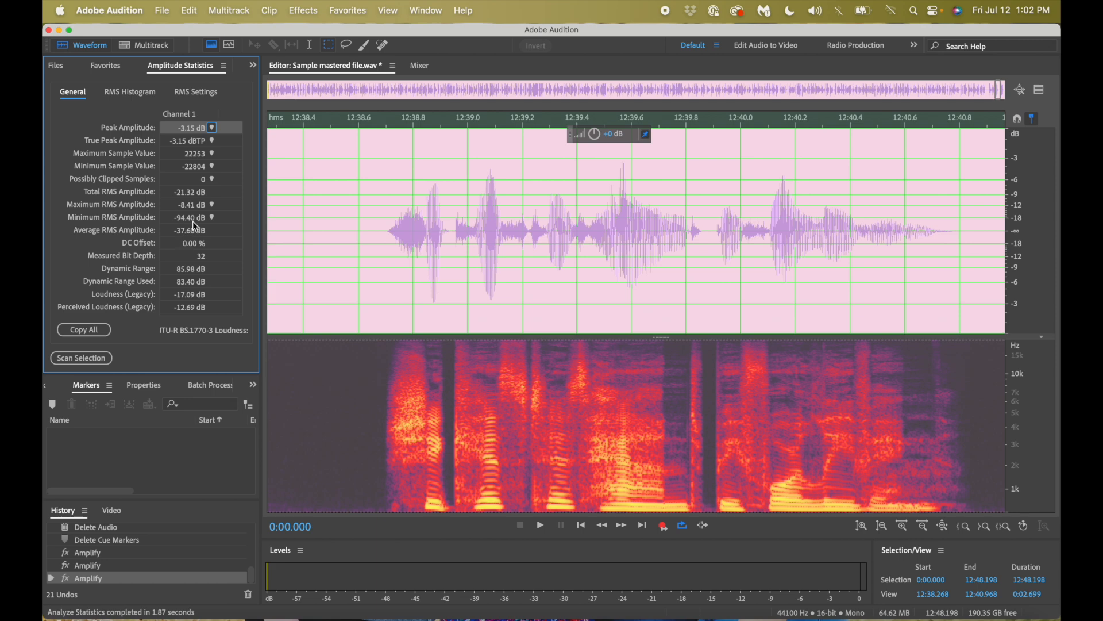
left_click(510, 207)
scroll(510, 206, "down", 1)
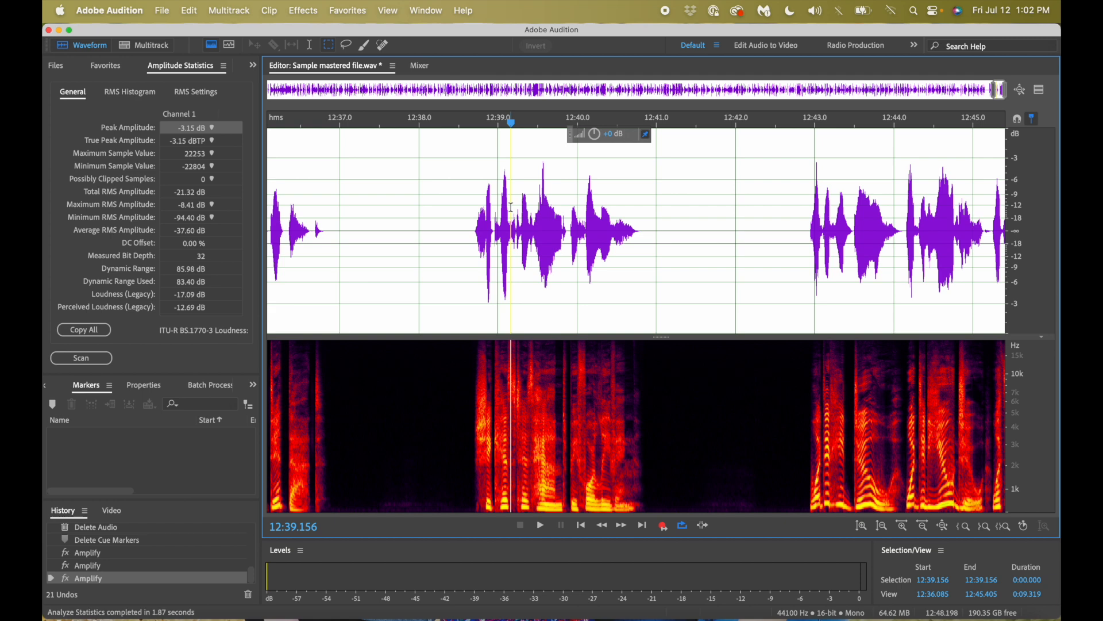
Bring up the list of open files and the Match Loudness settings, giving the latter more height
left_click(140, 382)
left_click_drag(138, 374, 147, 265)
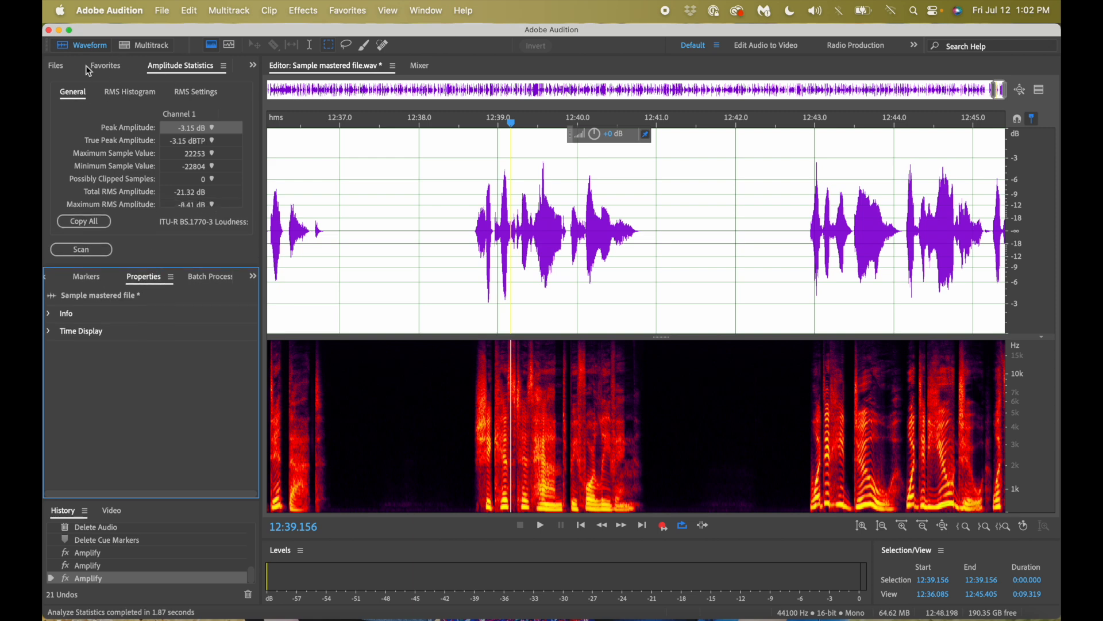
left_click(57, 66)
left_click(254, 276)
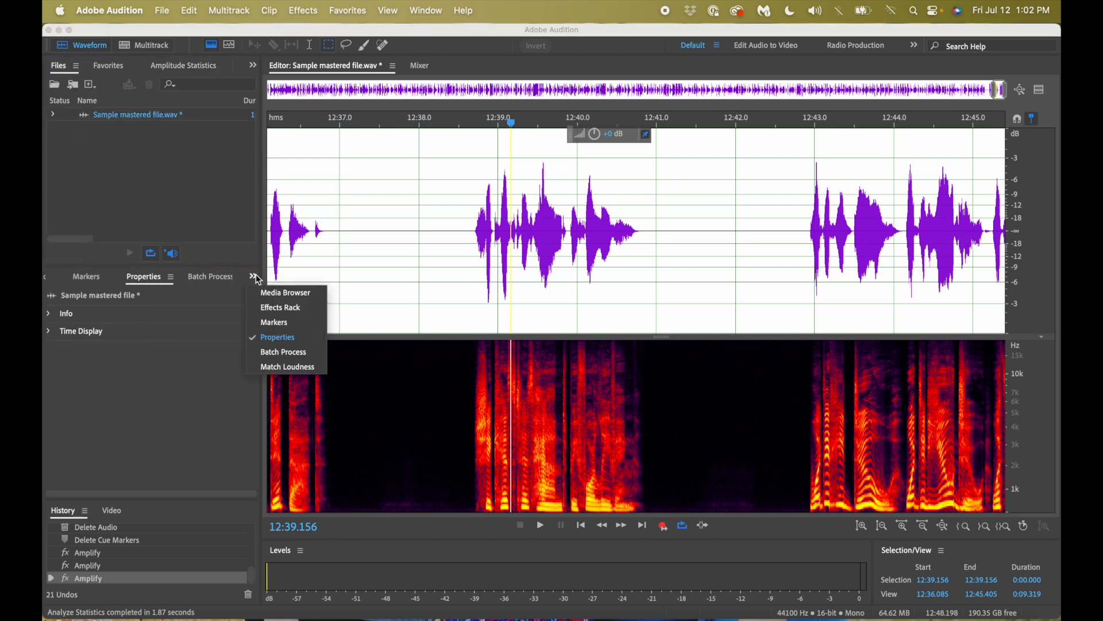
left_click(296, 367)
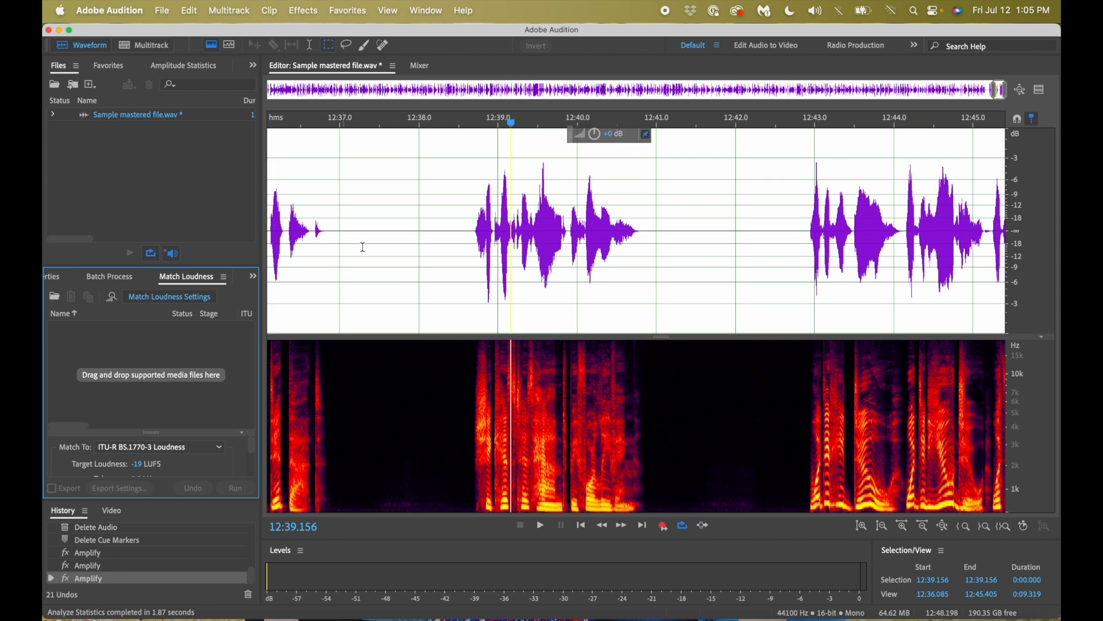
Try the RX 9 Voice De-noise effect on the entire file with a 3.0 dB reduction, without applying it
triple_click(378, 233)
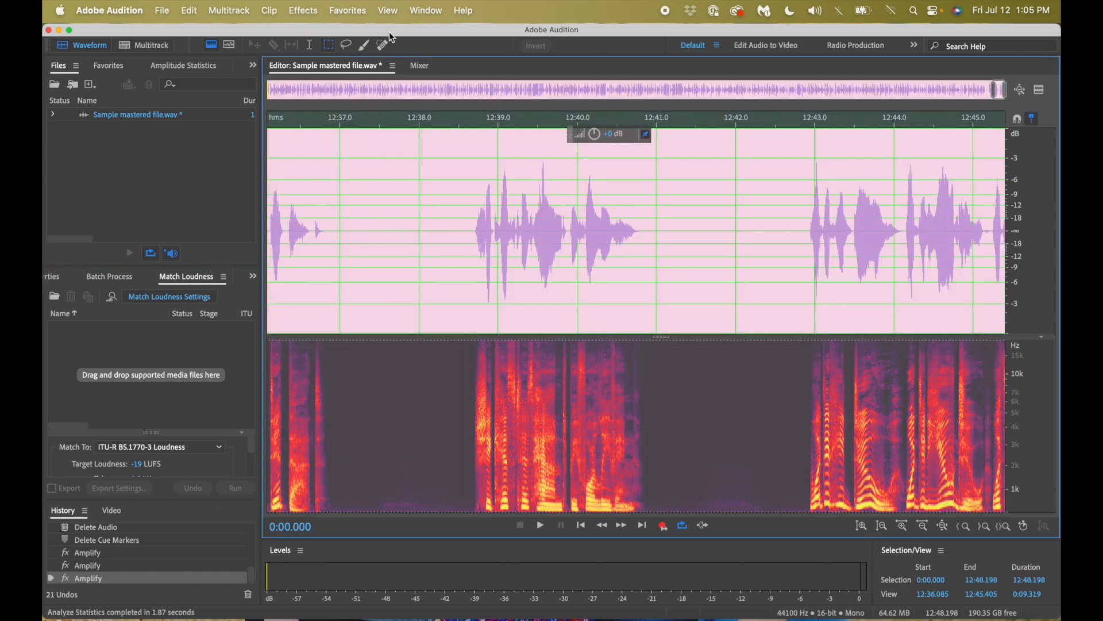
left_click(302, 10)
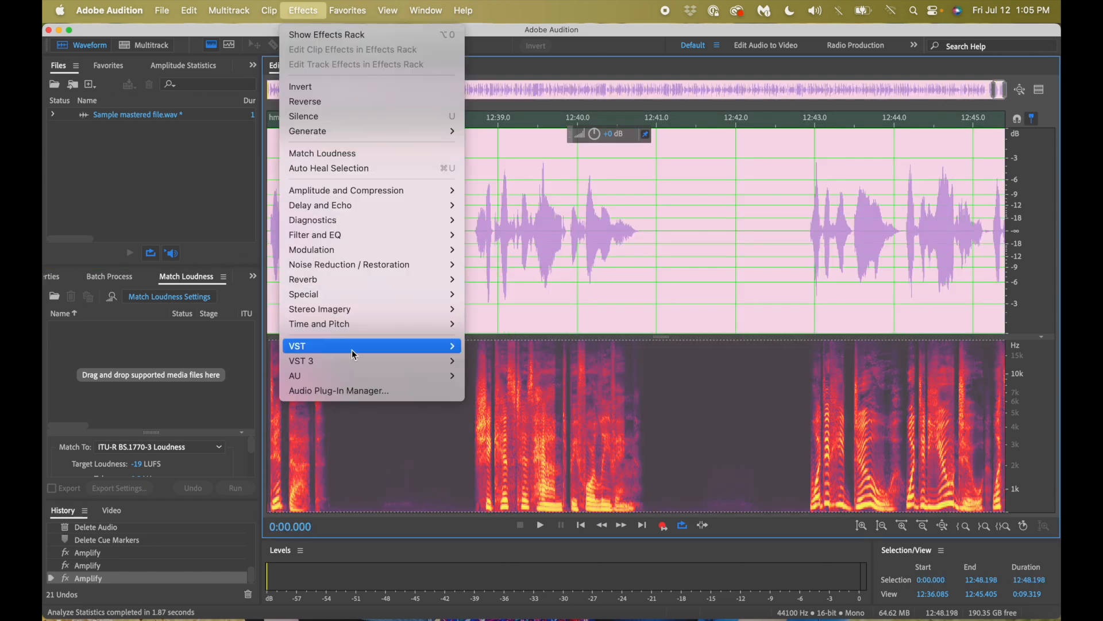
mouse_move(455, 363)
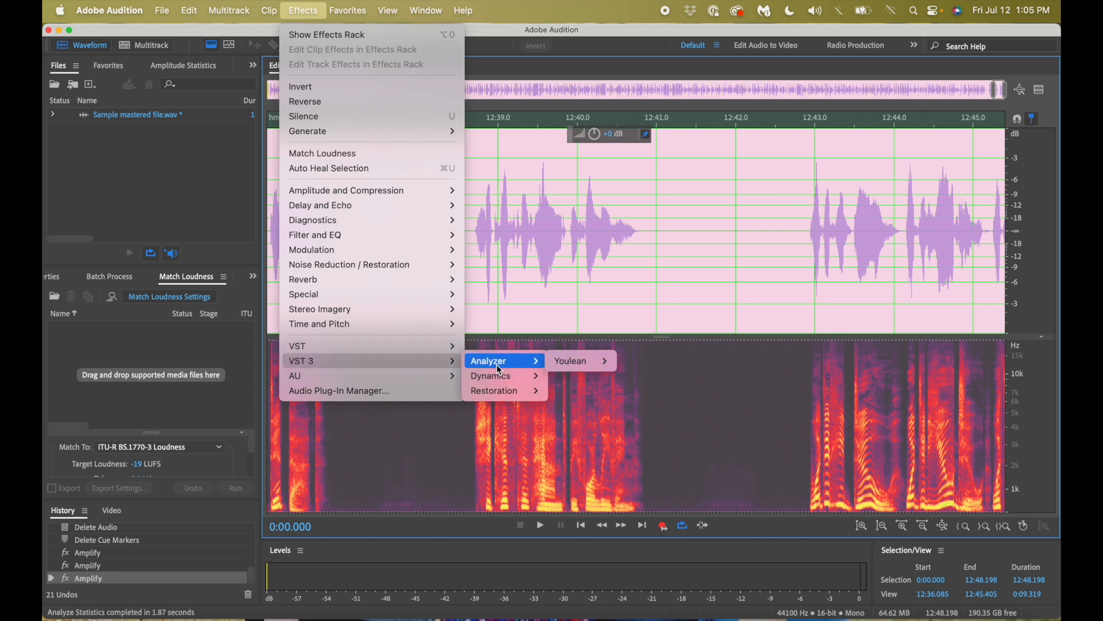
mouse_move(503, 393)
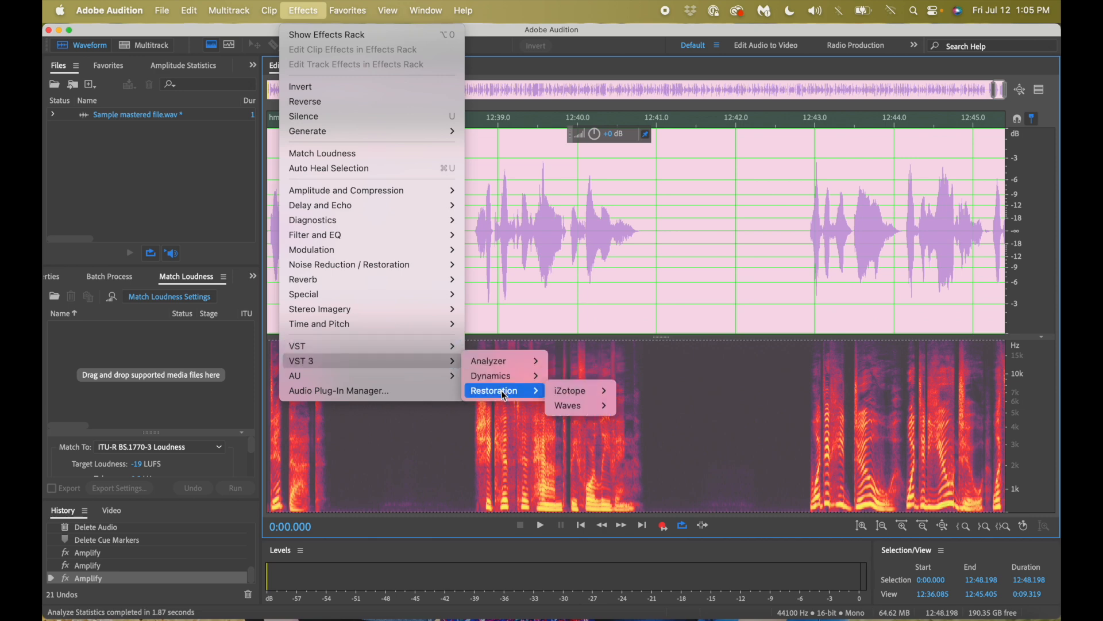
mouse_move(564, 393)
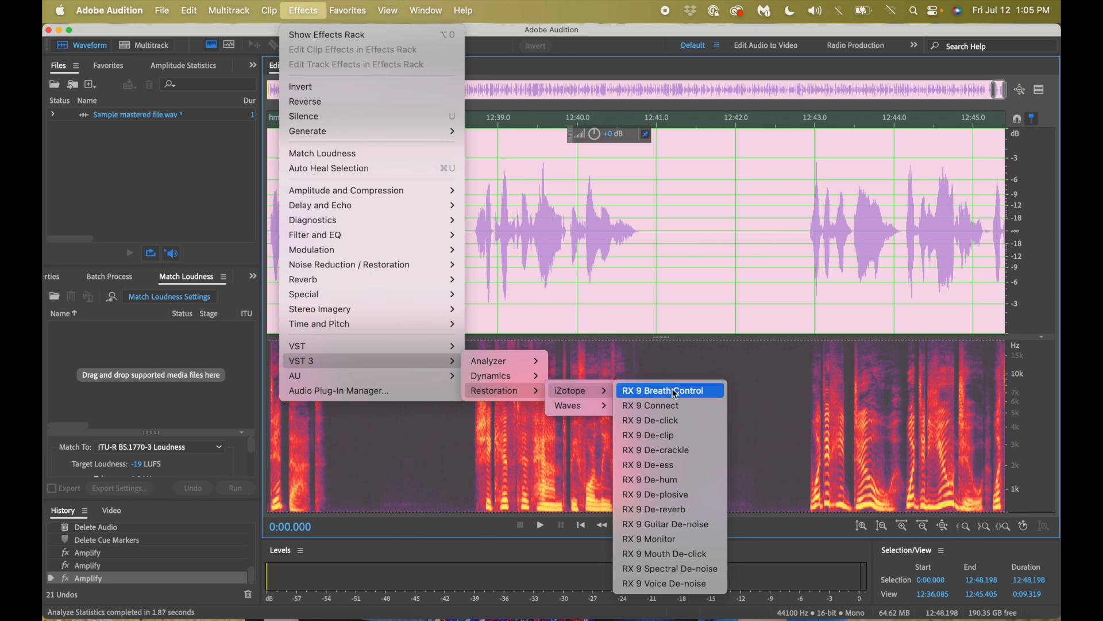
left_click(664, 583)
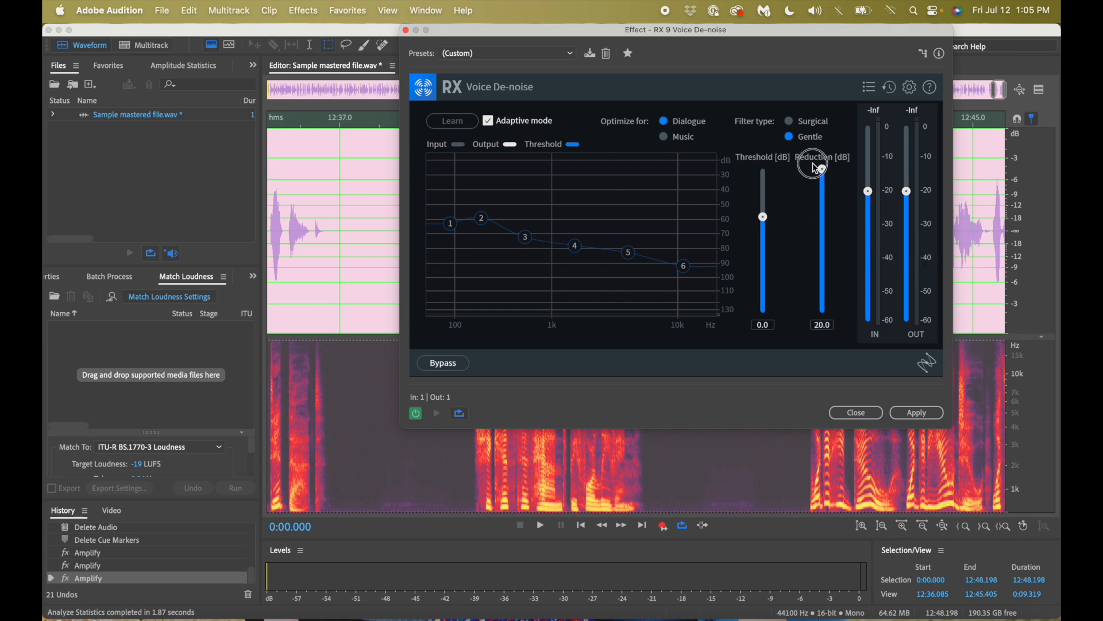
left_click_drag(820, 171, 835, 289)
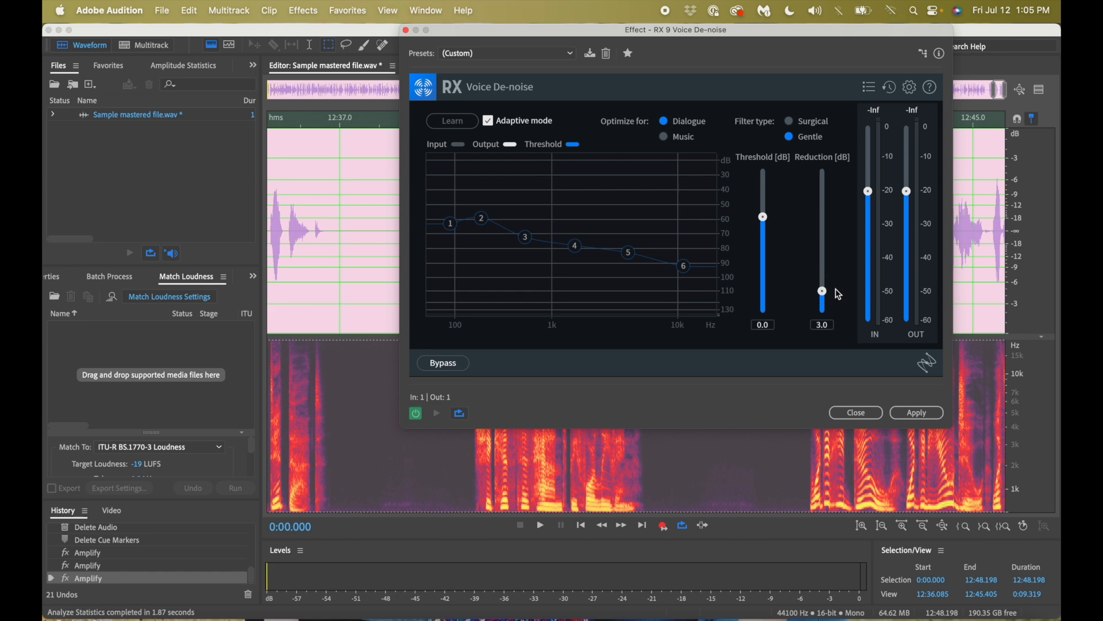
left_click(858, 412)
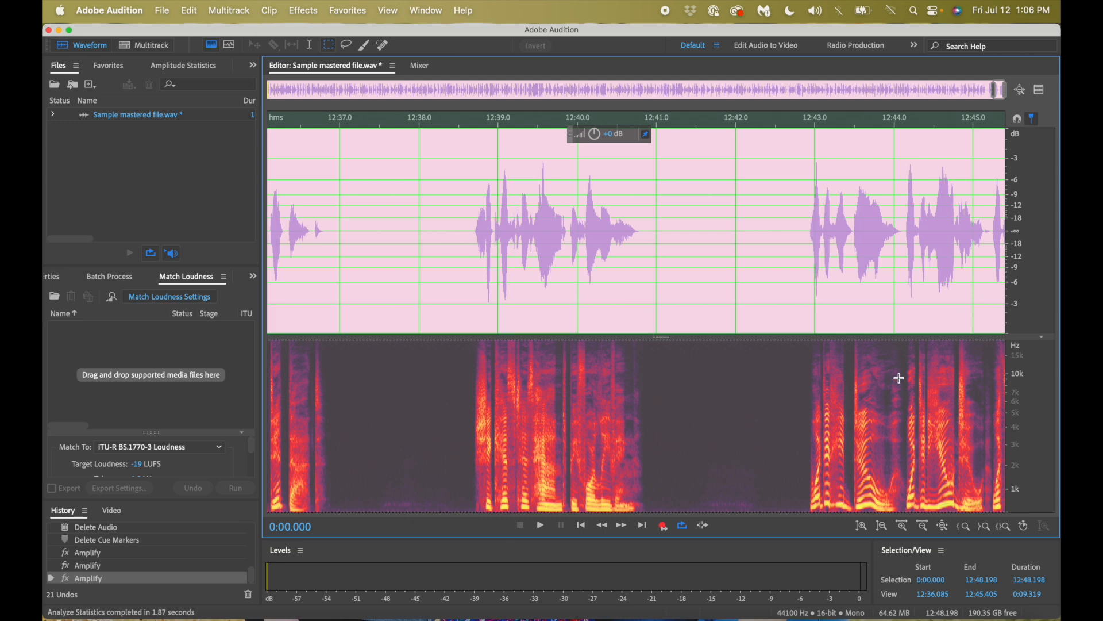
left_click(648, 223)
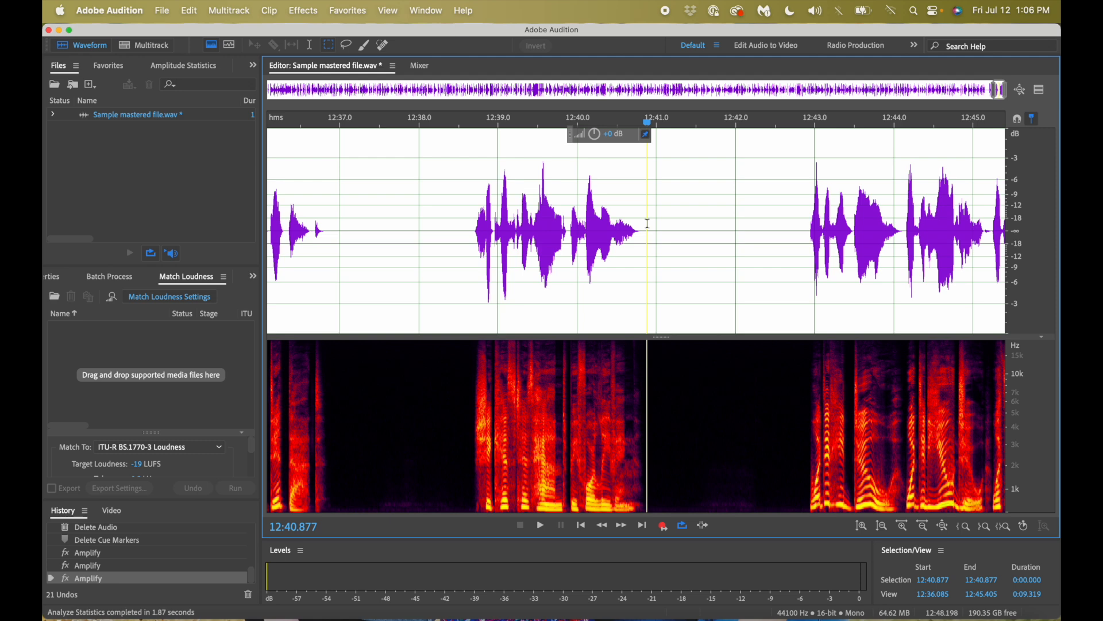
Open the recent file Sample raw file.wav and scan the amplitude statistics of its entire length
left_click(161, 10)
mouse_move(190, 81)
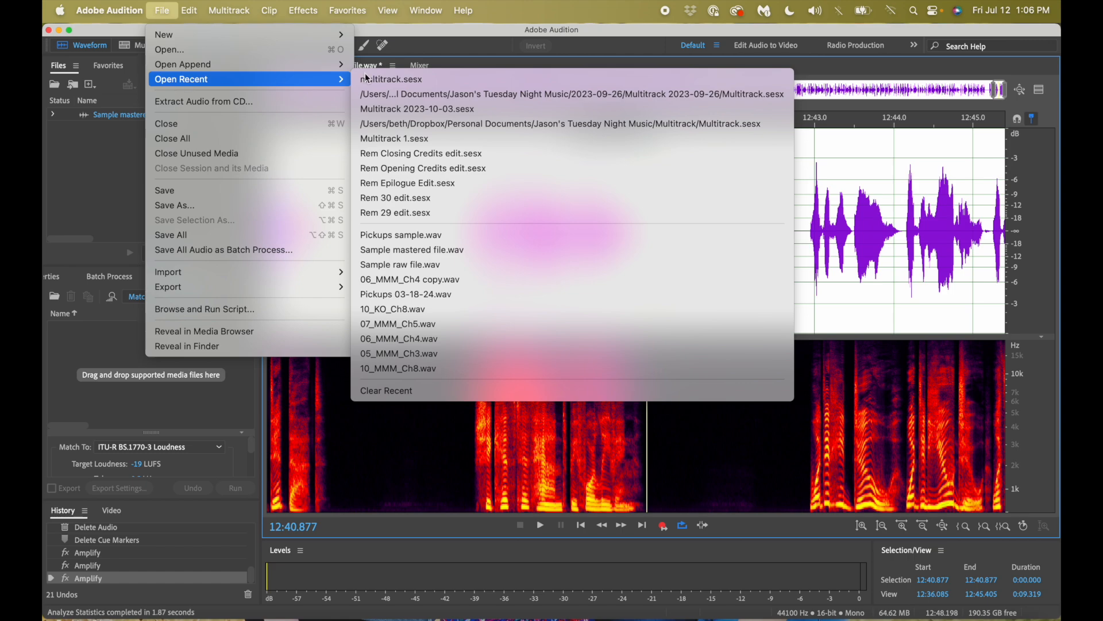
left_click(467, 264)
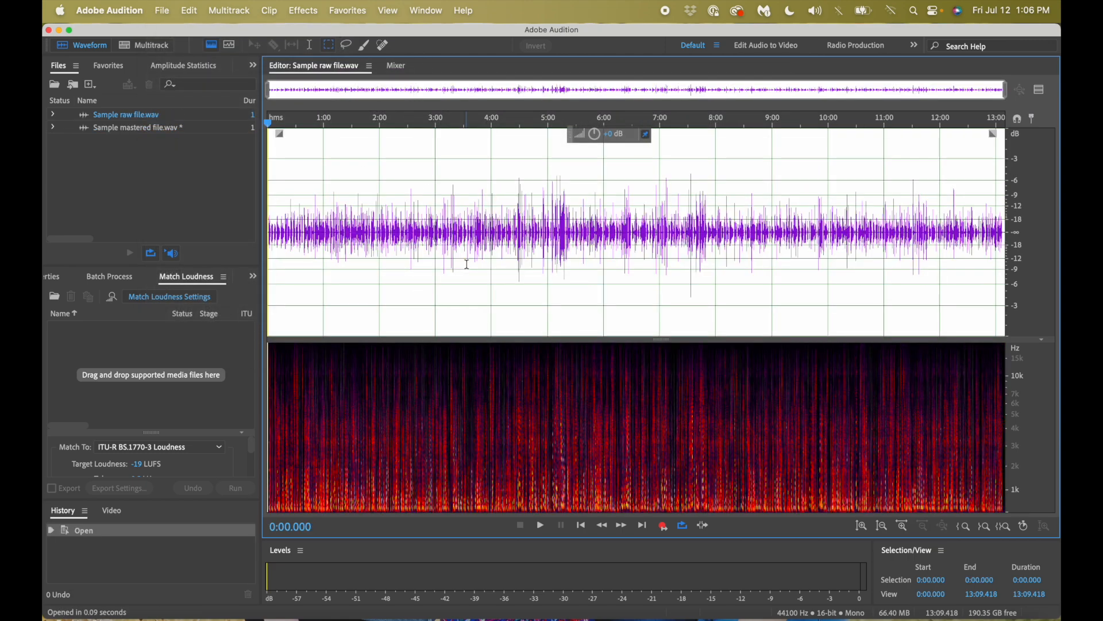
double_click(480, 212)
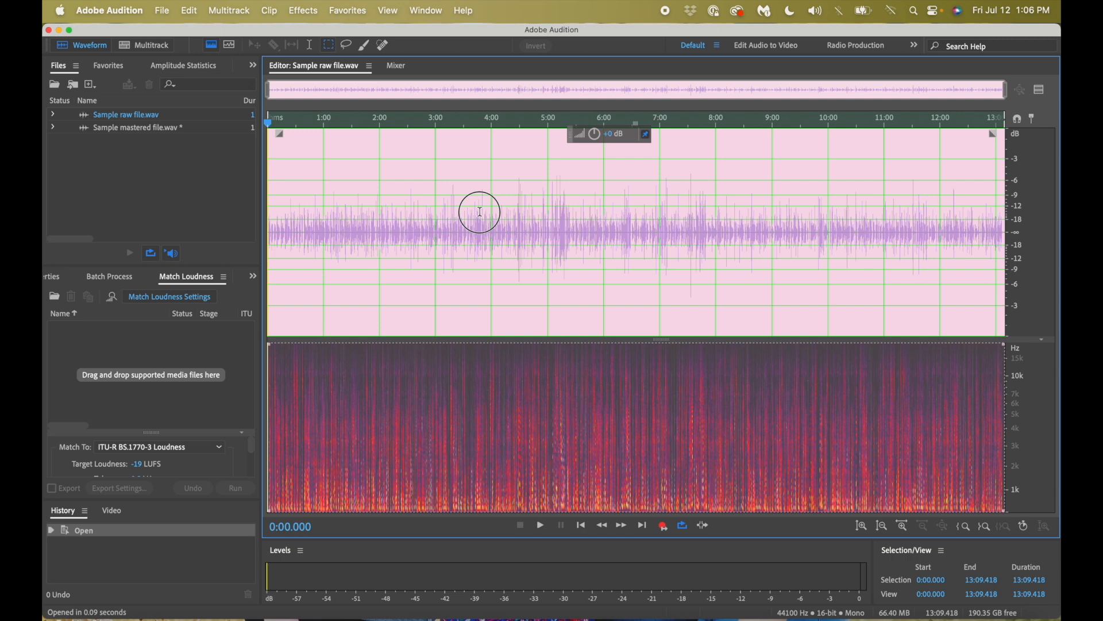
left_click(196, 68)
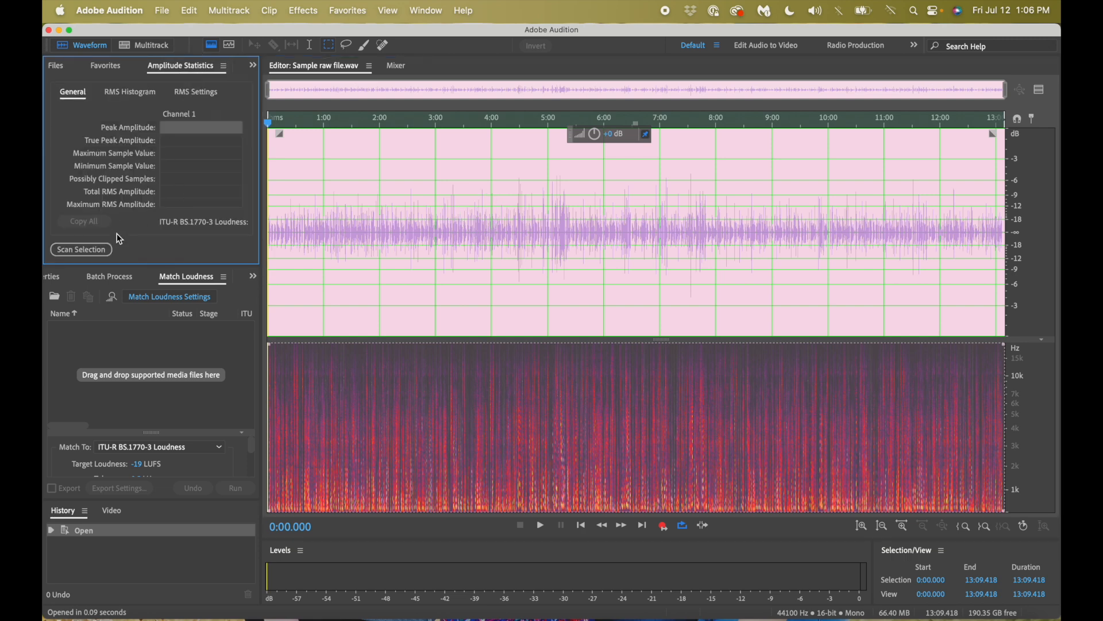
left_click(92, 249)
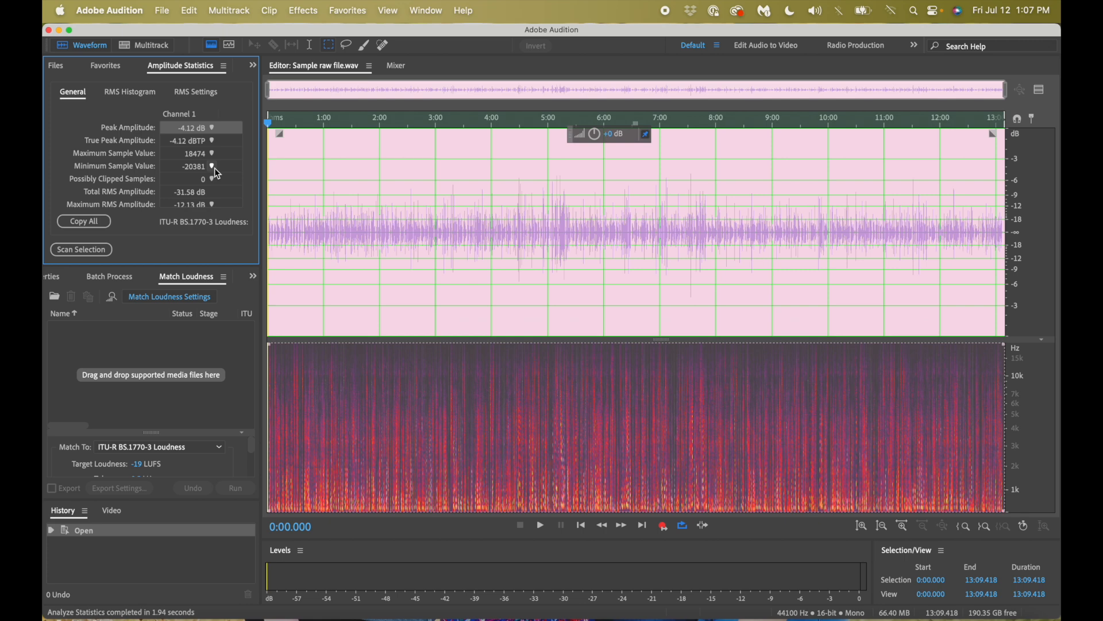
left_click_drag(152, 266, 172, 351)
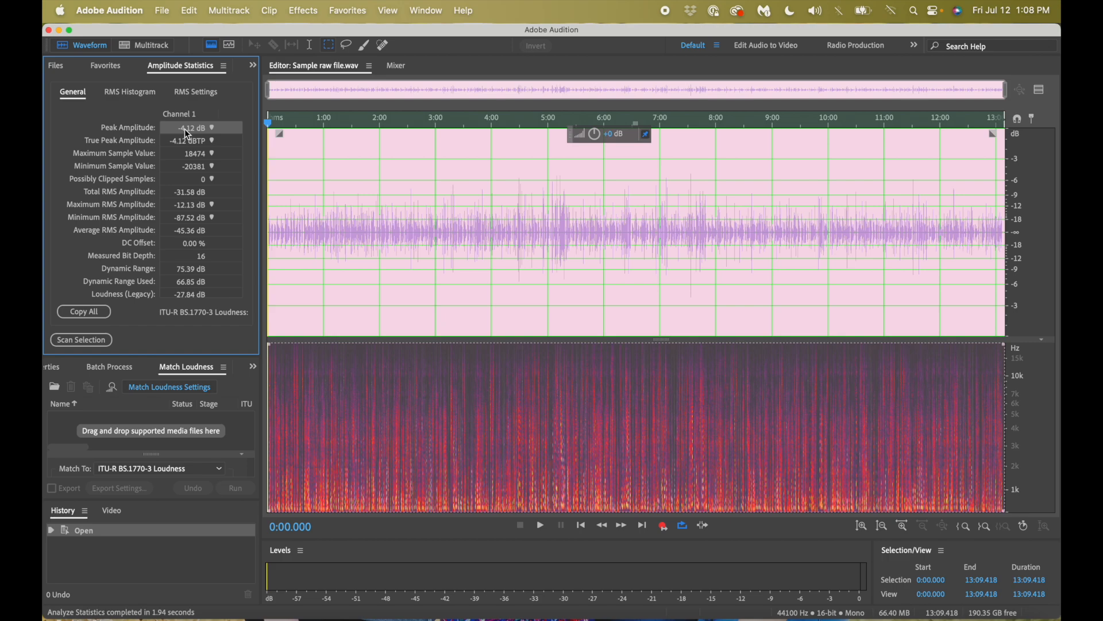
Return to Sample mastered file.wav and save its changes
left_click(60, 70)
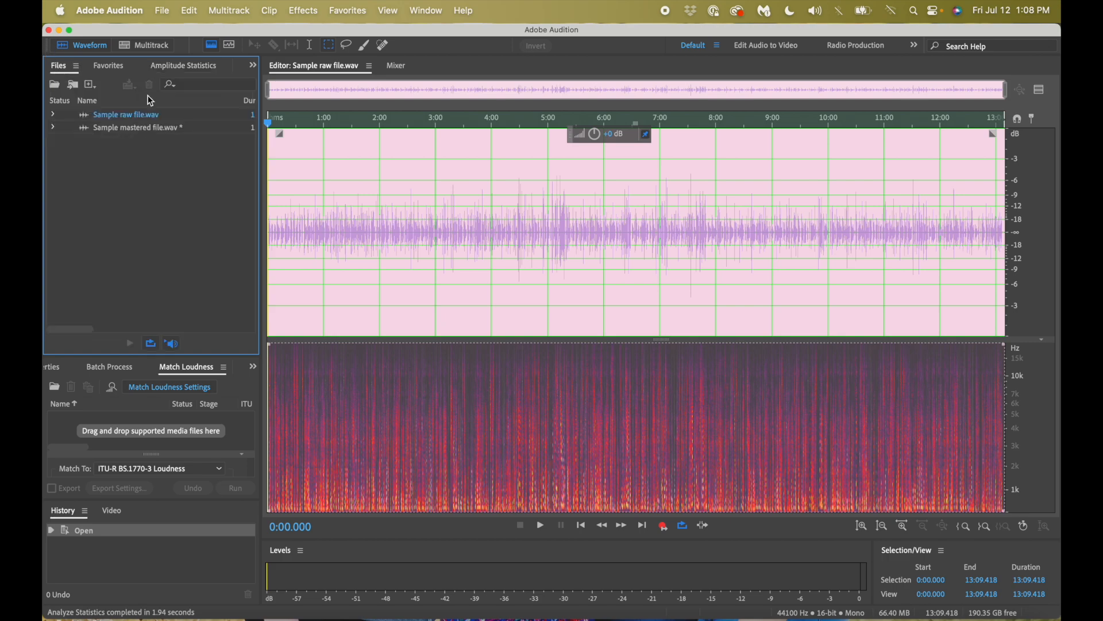
left_click(144, 129)
double_click(144, 130)
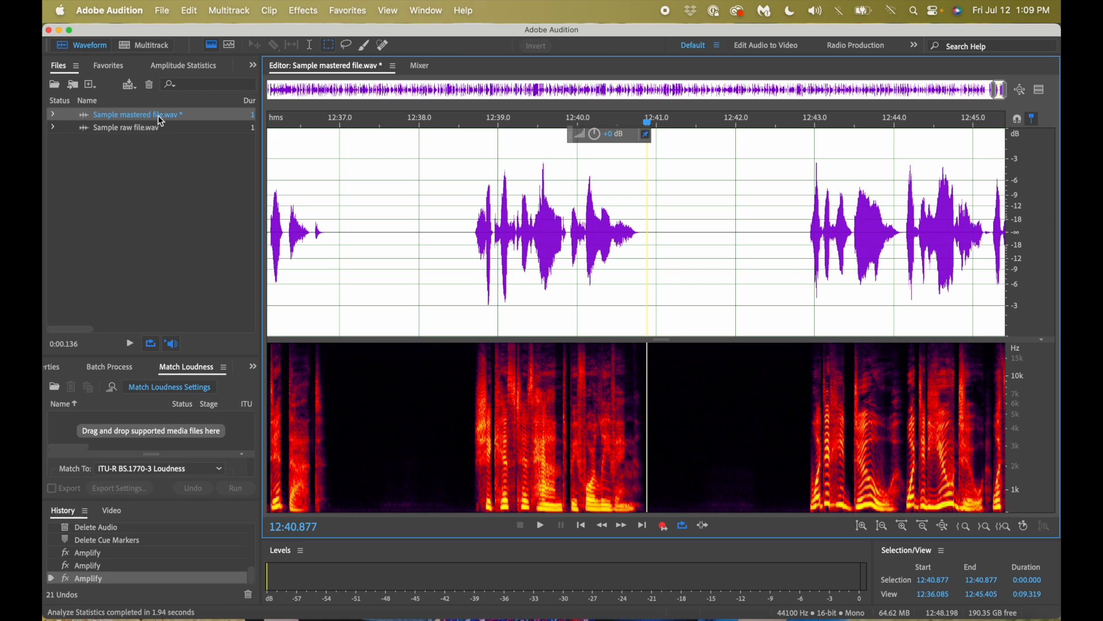
key("super+s")
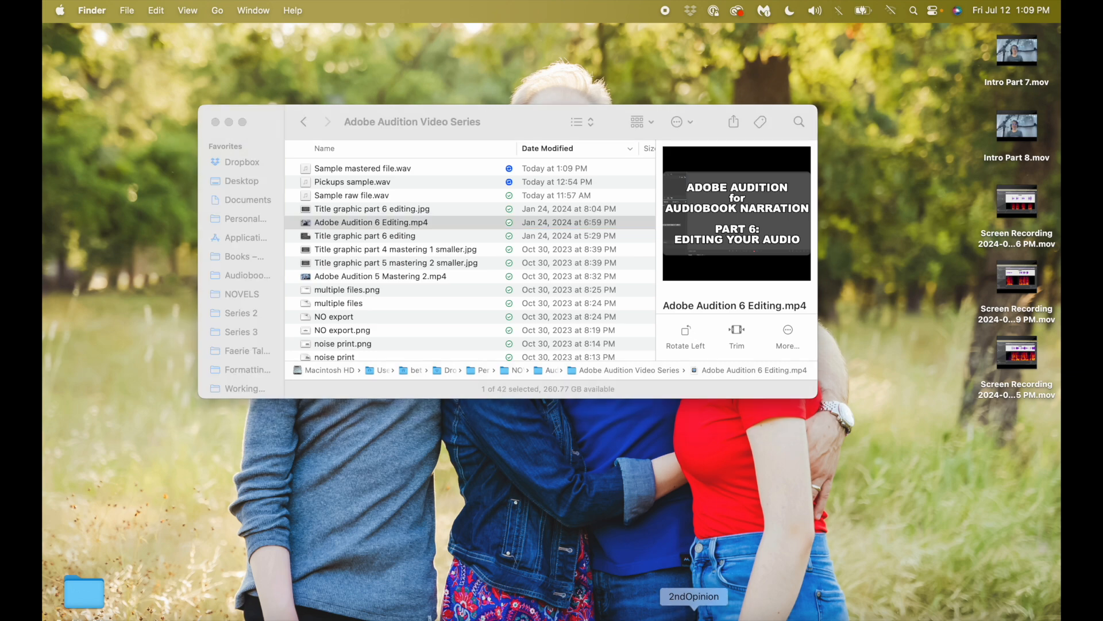
Switch to 2nd Opinion and choose WAV as the format of the audio files to analyze
left_click(694, 617)
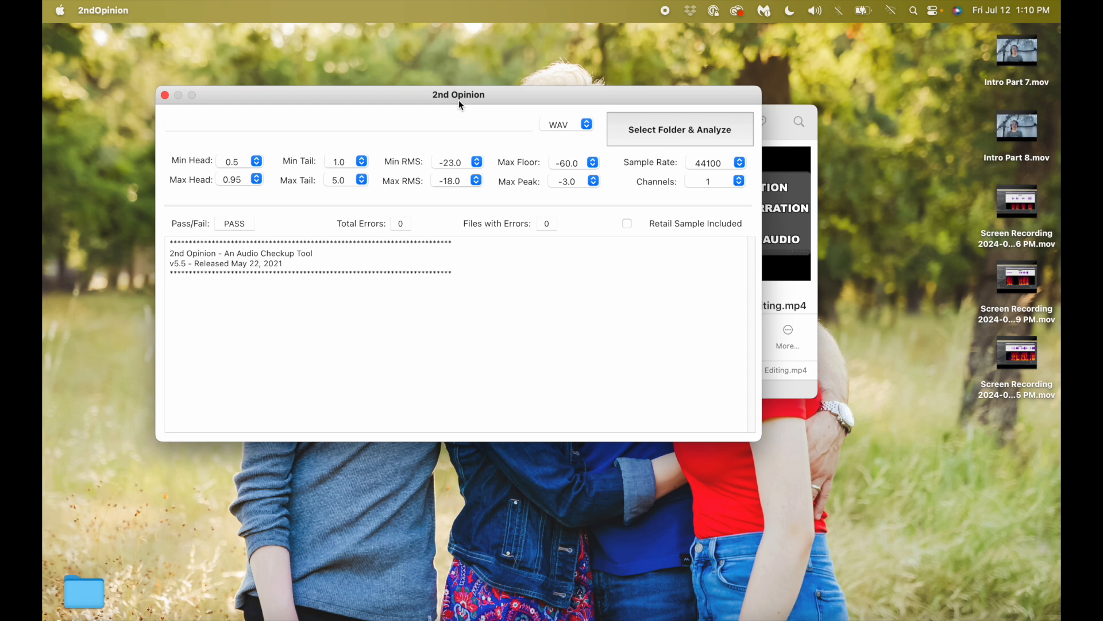
left_click_drag(470, 98, 522, 87)
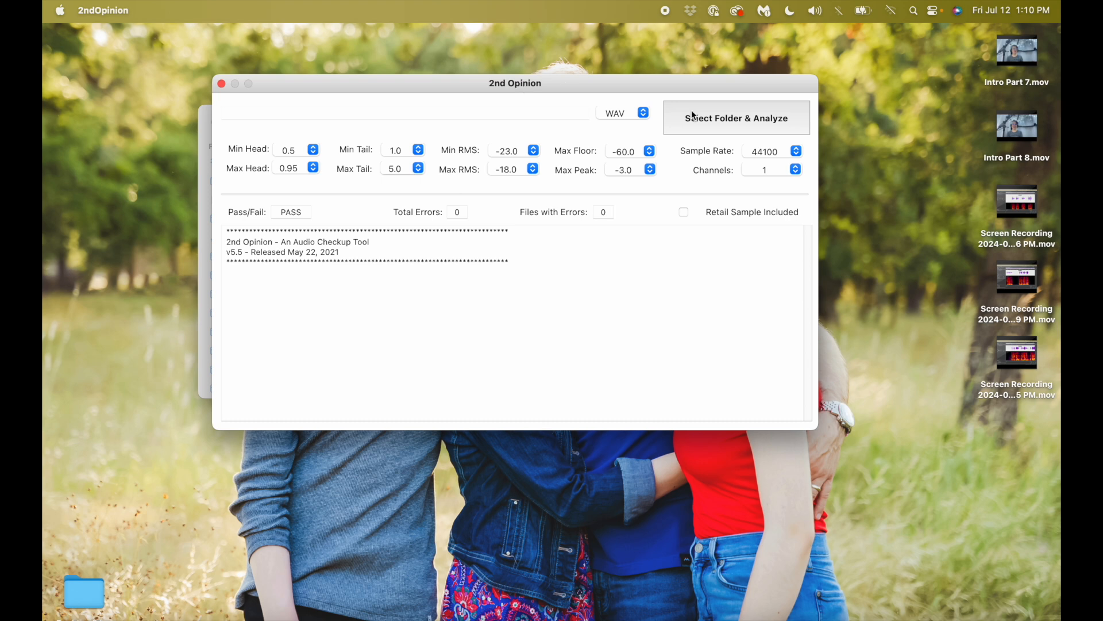
left_click(645, 114)
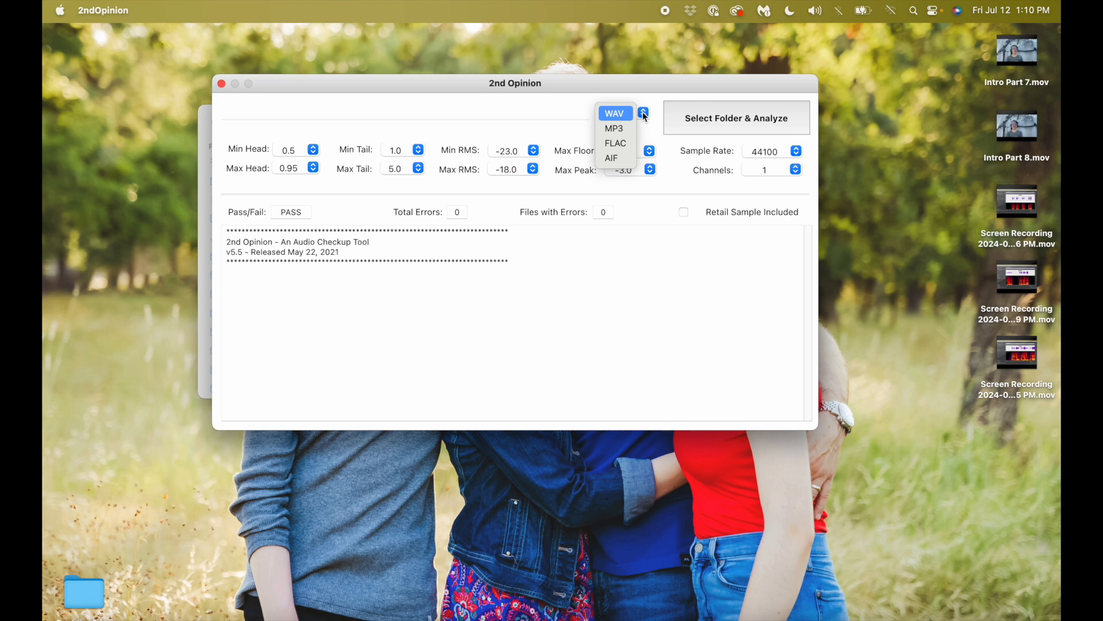
left_click(644, 114)
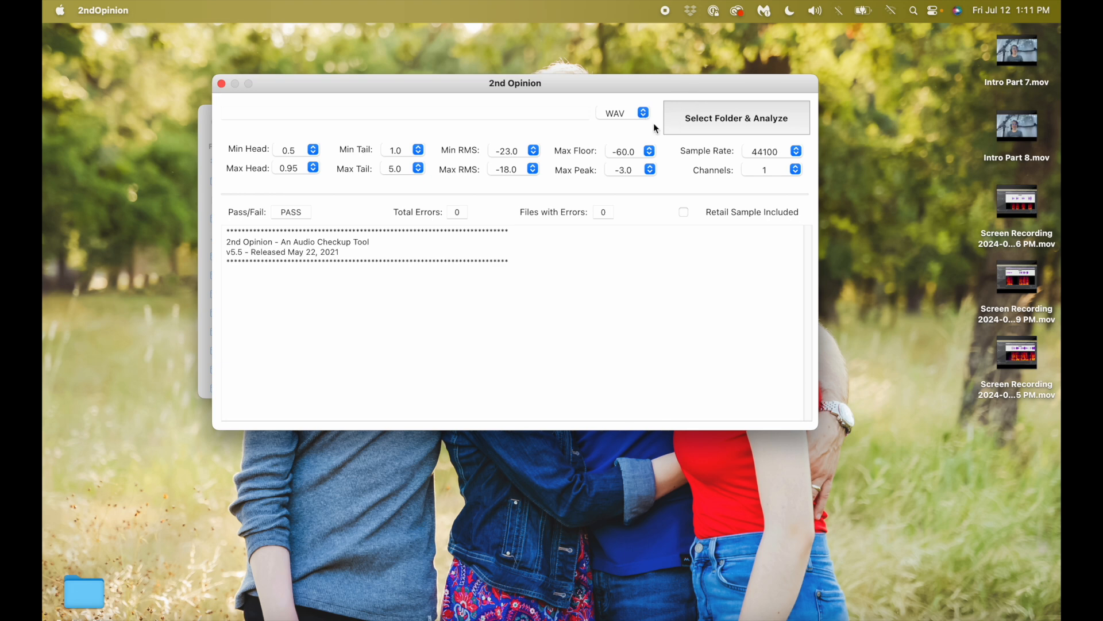
left_click(643, 114)
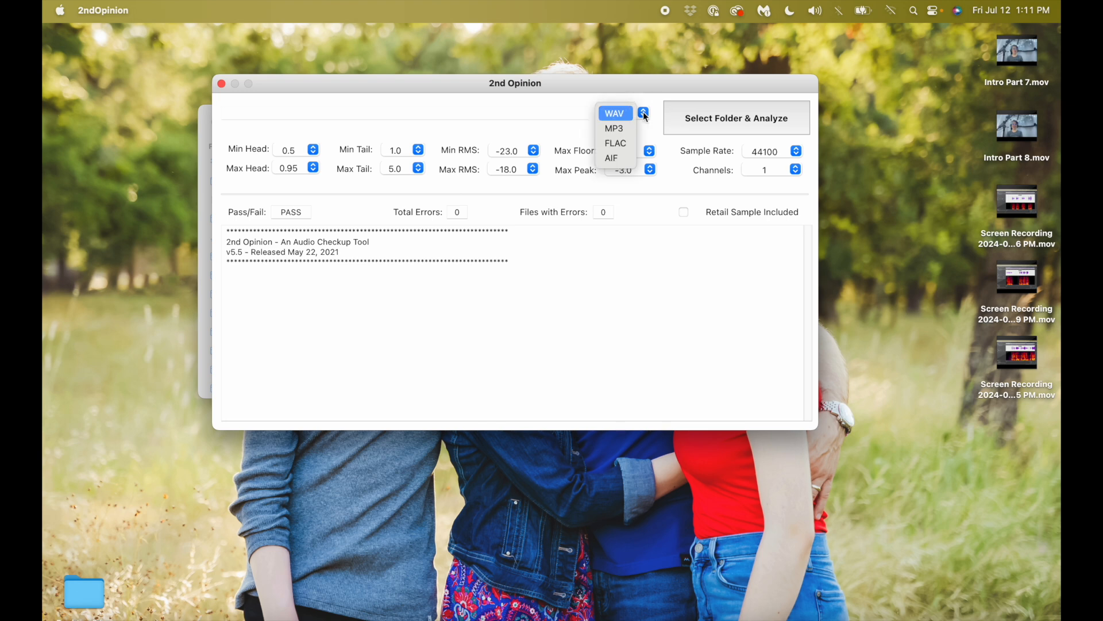
left_click(622, 115)
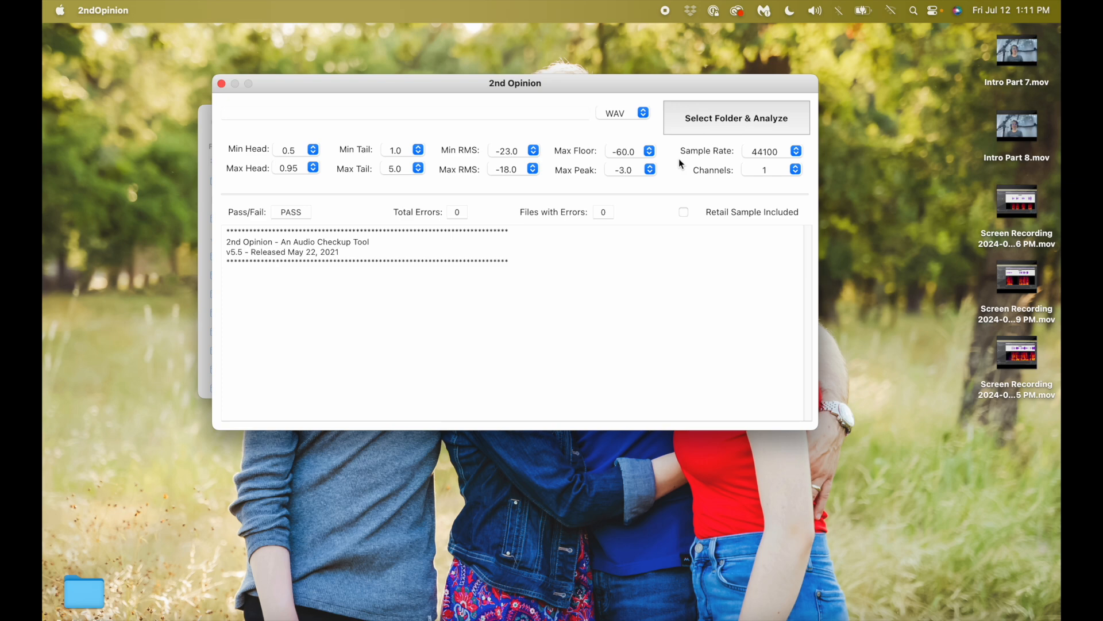
In Finder, create a folder named Final wav files Sample inside the Adobe Audition Video Series folder
left_click_drag(449, 81, 676, 76)
left_click_drag(391, 125, 239, 111)
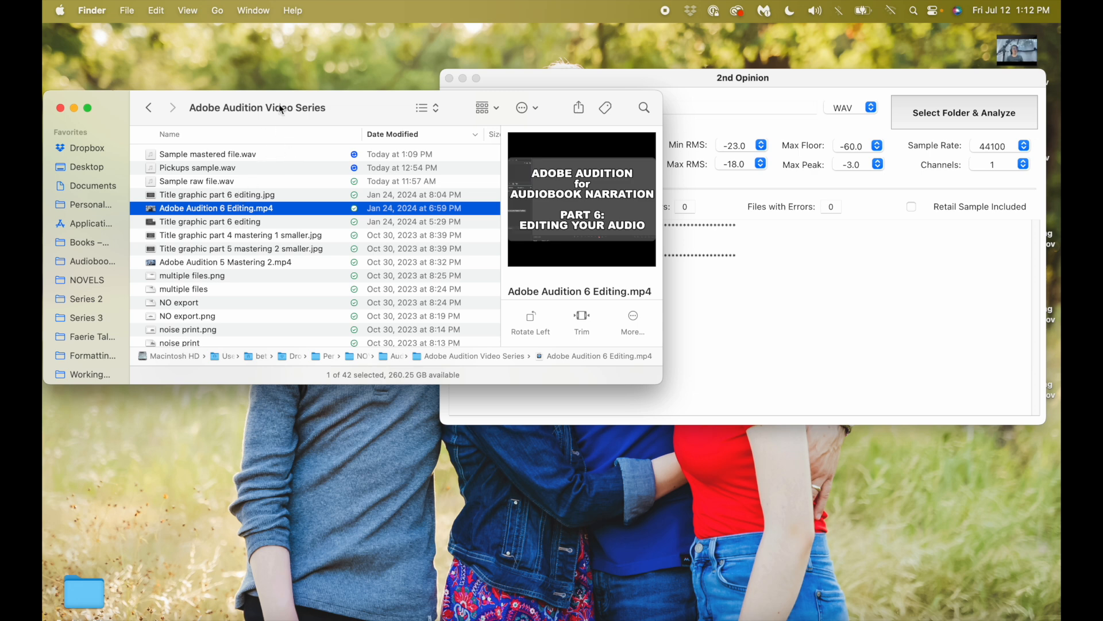
mouse_move(292, 109)
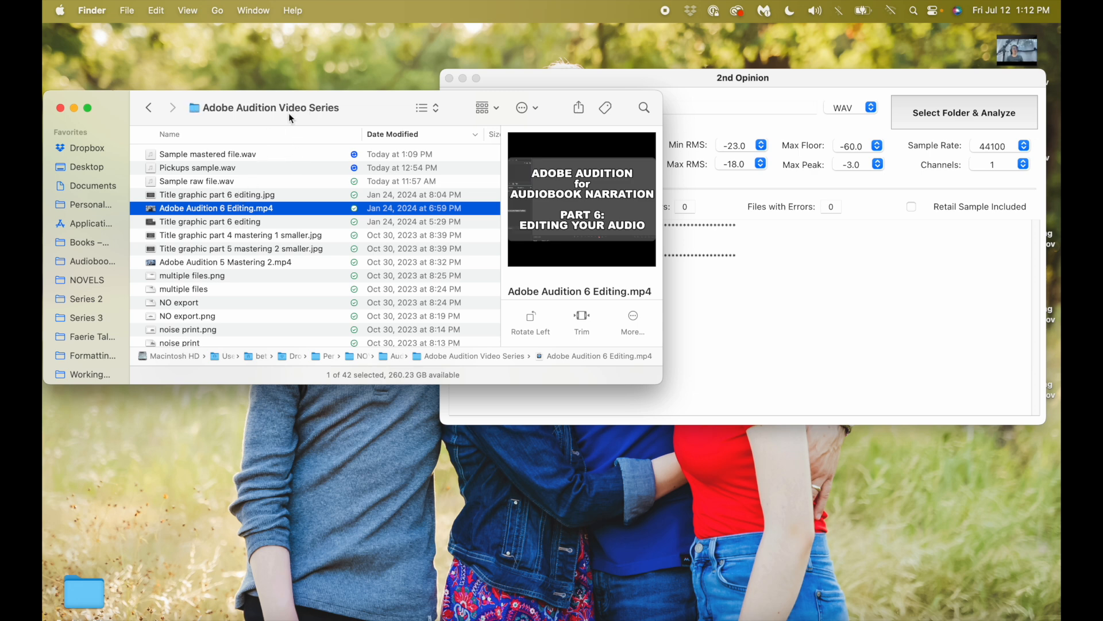
left_click(529, 109)
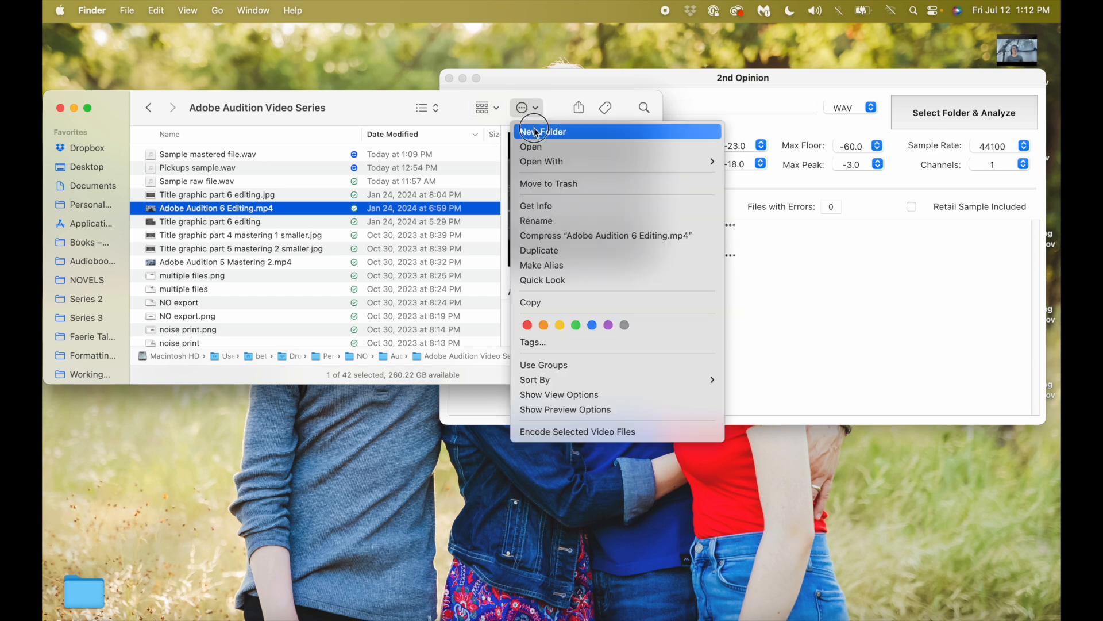
left_click(555, 131)
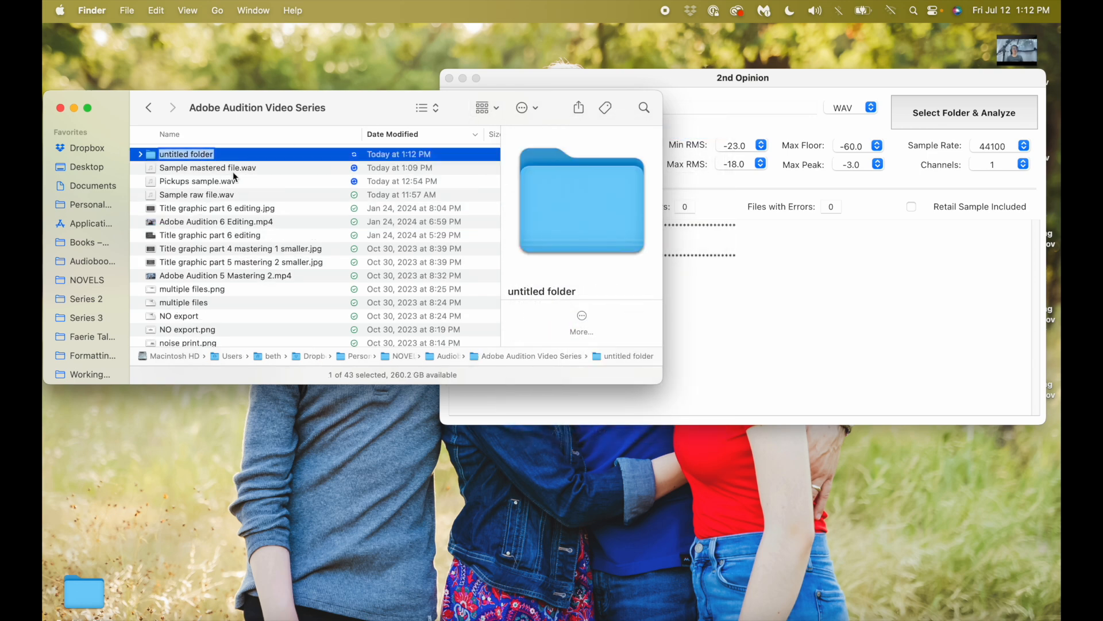
type("Final Wav")
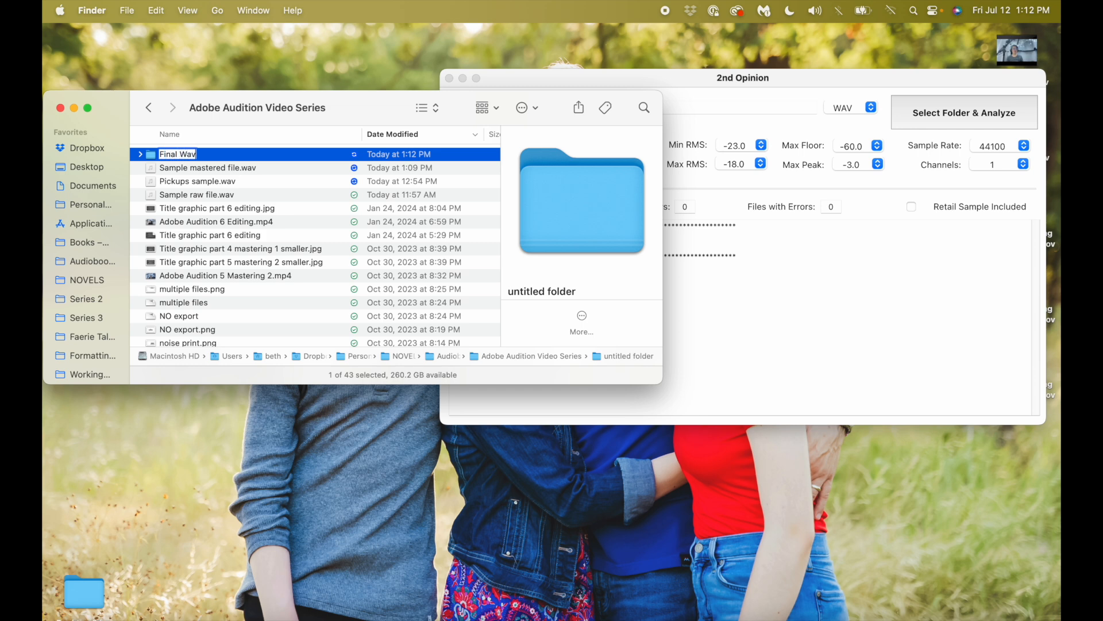
type(" files Sampl")
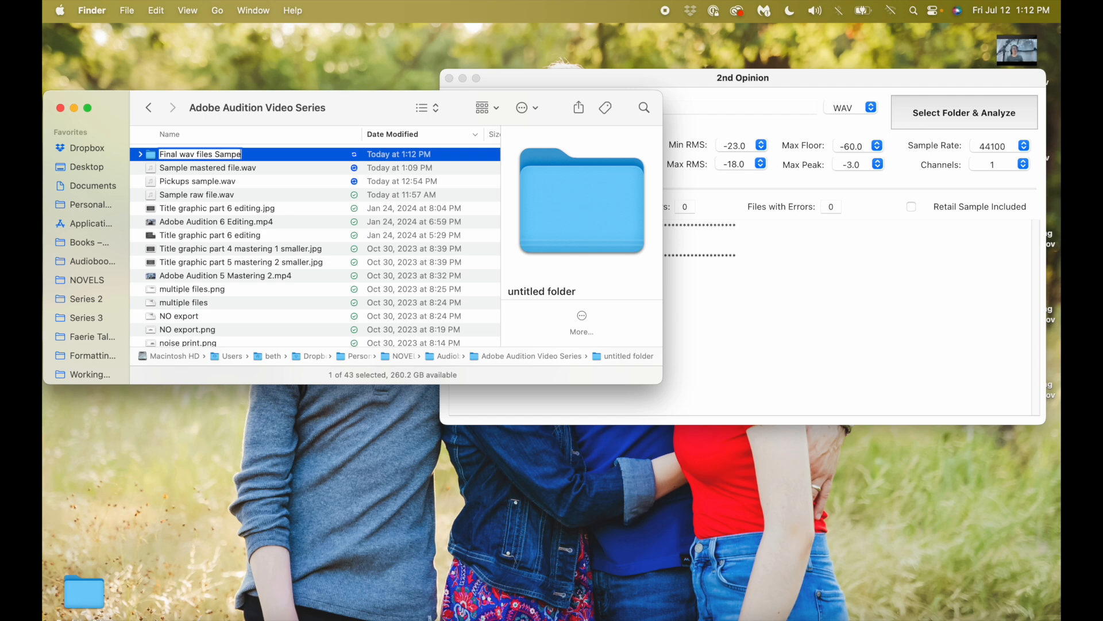
type("e")
key("Return")
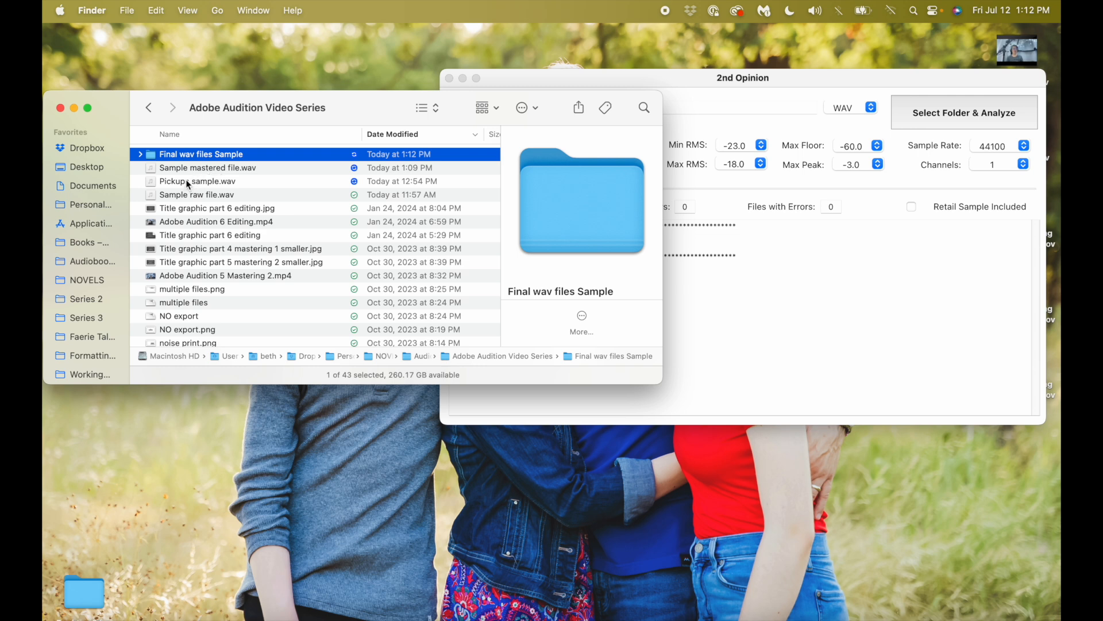
Move Sample mastered file.wav into the Final wav files Sample folder and check the folder's contents
left_click(184, 157)
left_click(188, 169)
left_click_drag(186, 172, 183, 156)
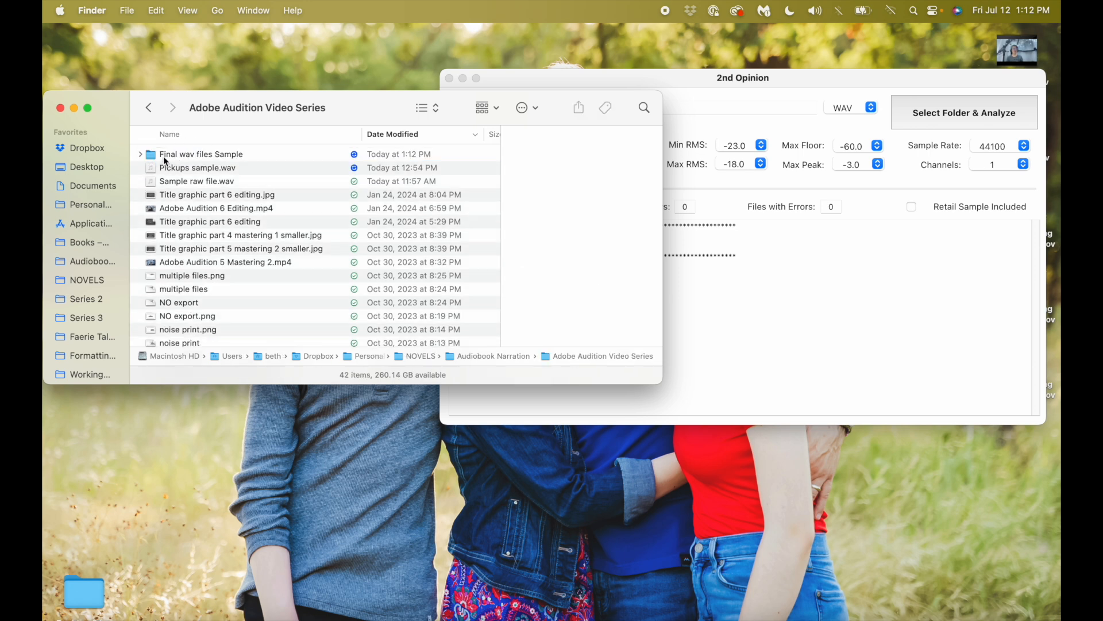
left_click(140, 155)
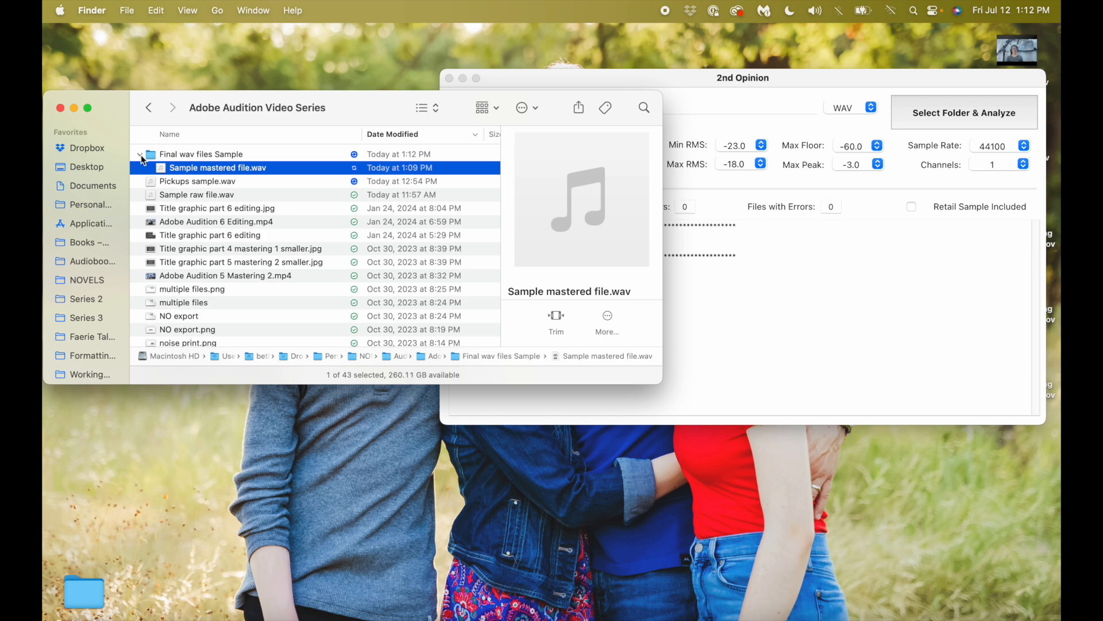
left_click(140, 154)
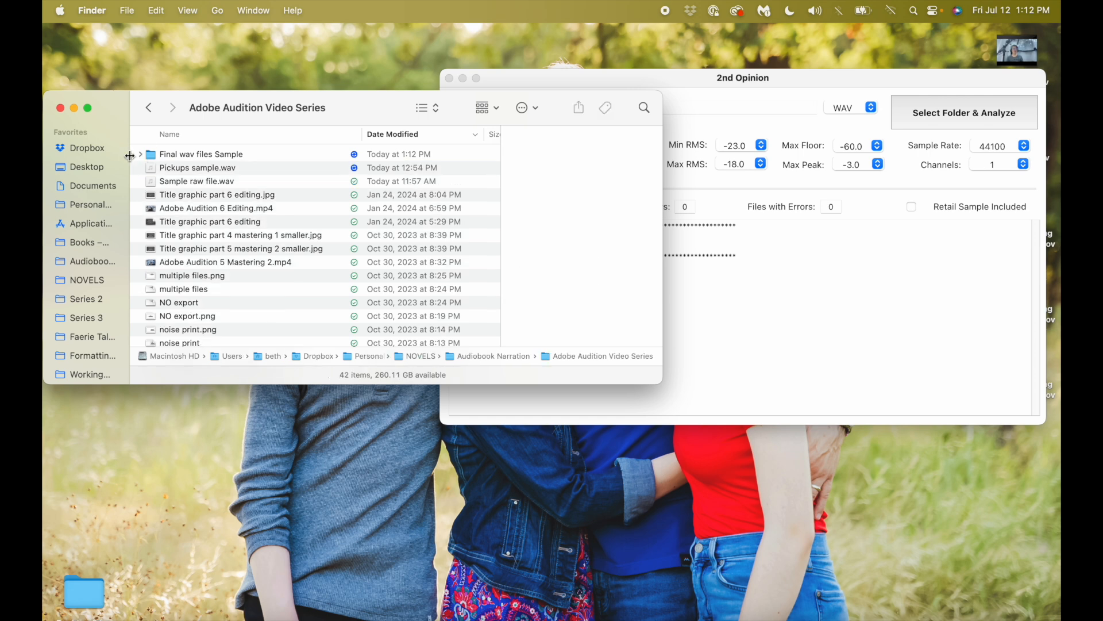
left_click(903, 75)
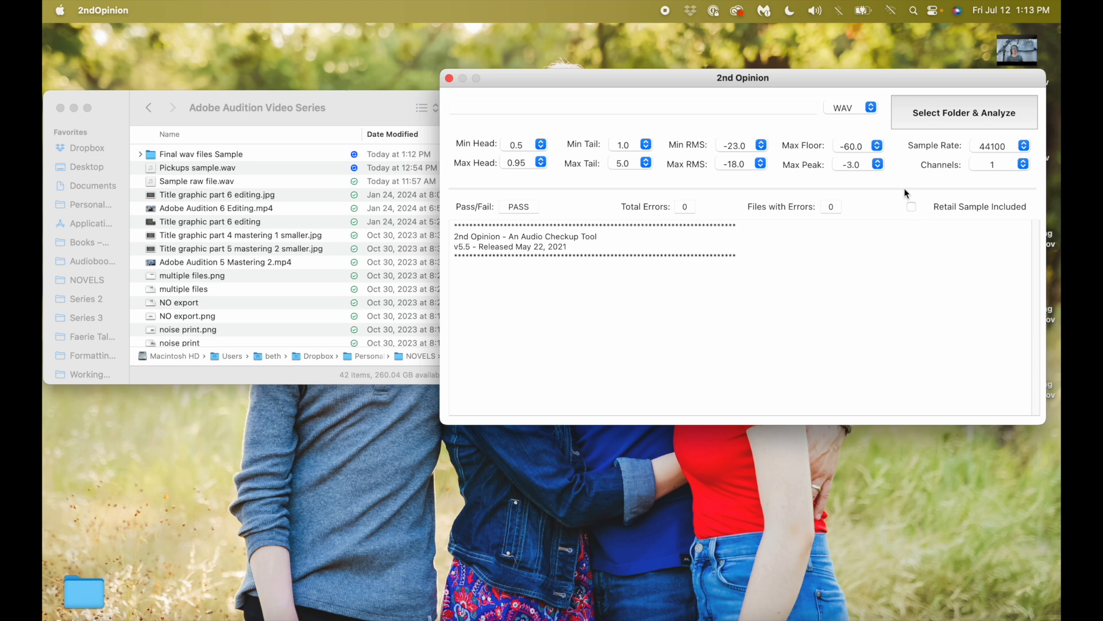
left_click(910, 207)
left_click(911, 208)
Rename Pickups sample.wav in Finder as Pickups_sample.wav, replacing the space with an underscore
left_click(210, 170)
left_click(195, 171)
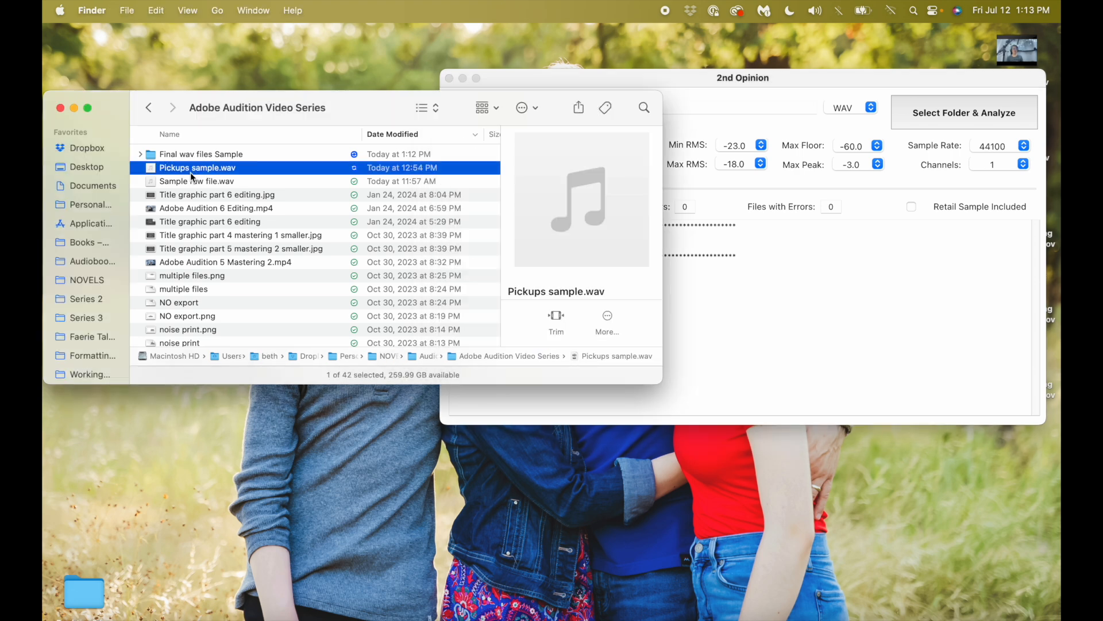
left_click(191, 169)
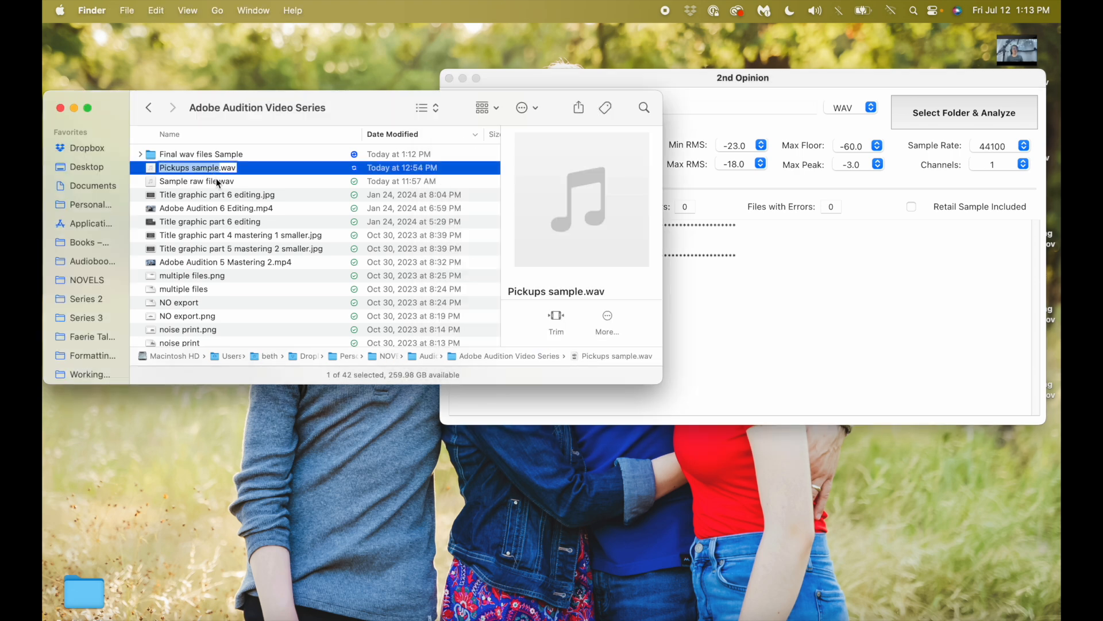
left_click(189, 167)
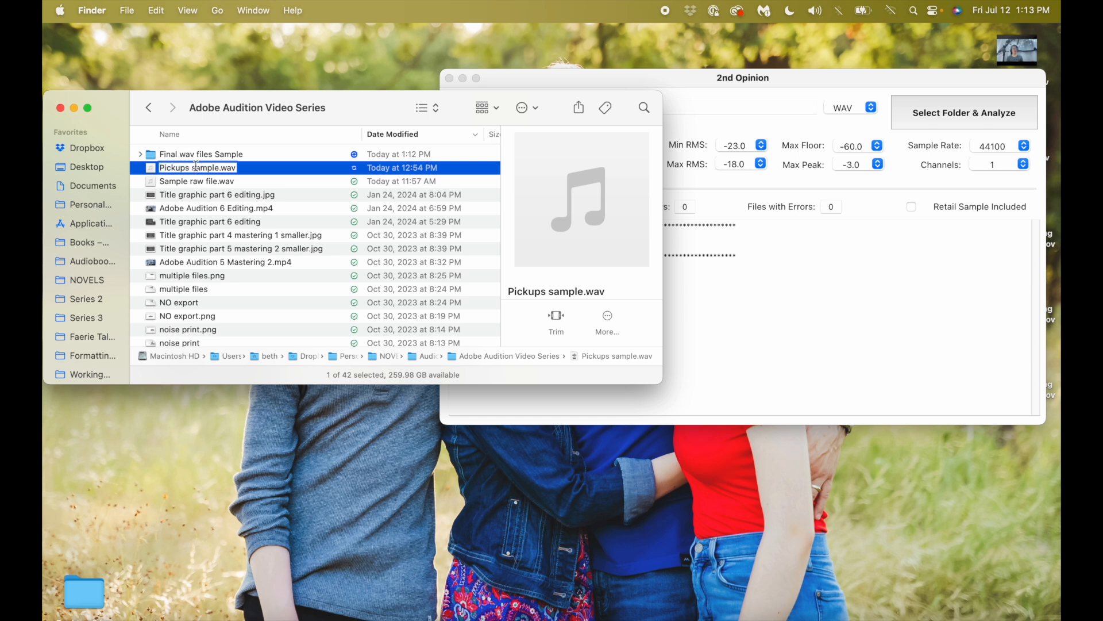
key("BackSpace")
type("_")
key("Return")
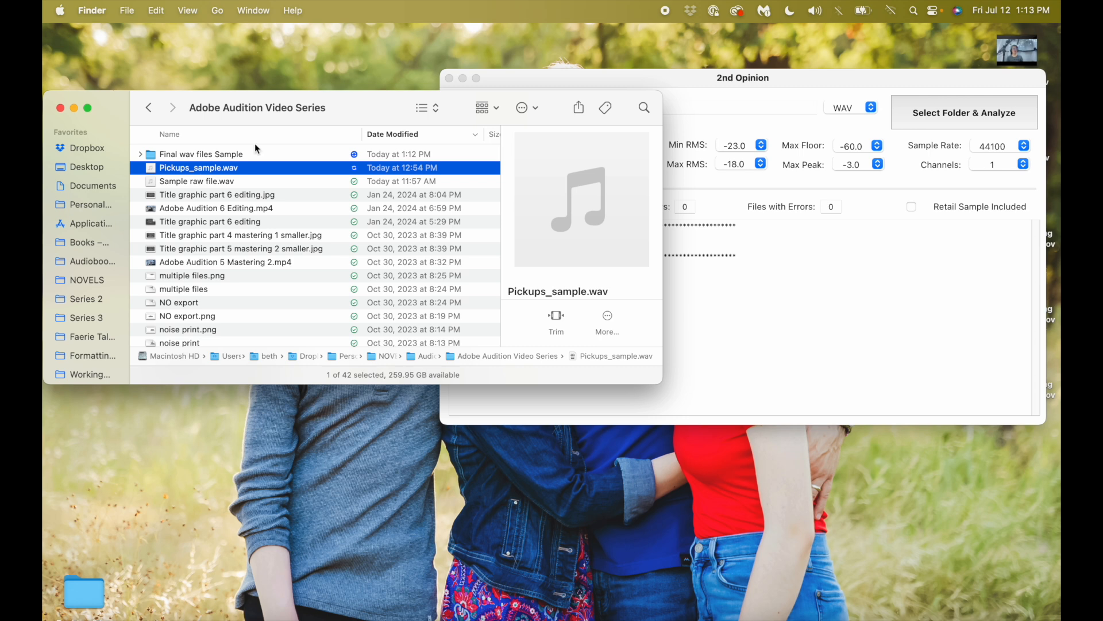
Switch to 2nd Opinion and analyze the WAV files in the Final wav files Sample folder
left_click(740, 84)
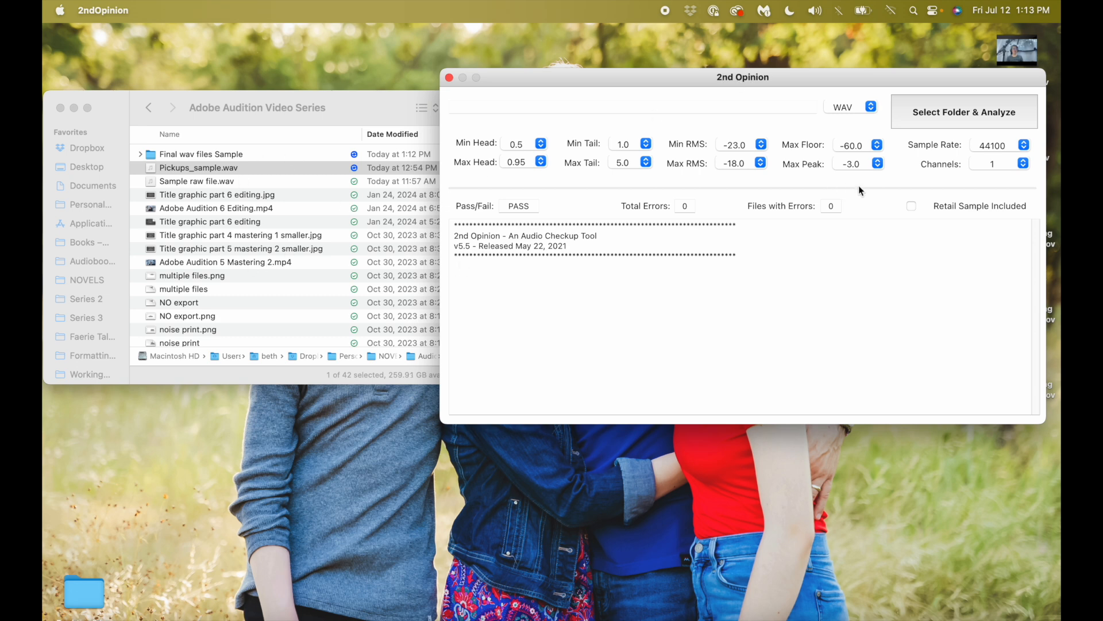
left_click(911, 205)
left_click(958, 115)
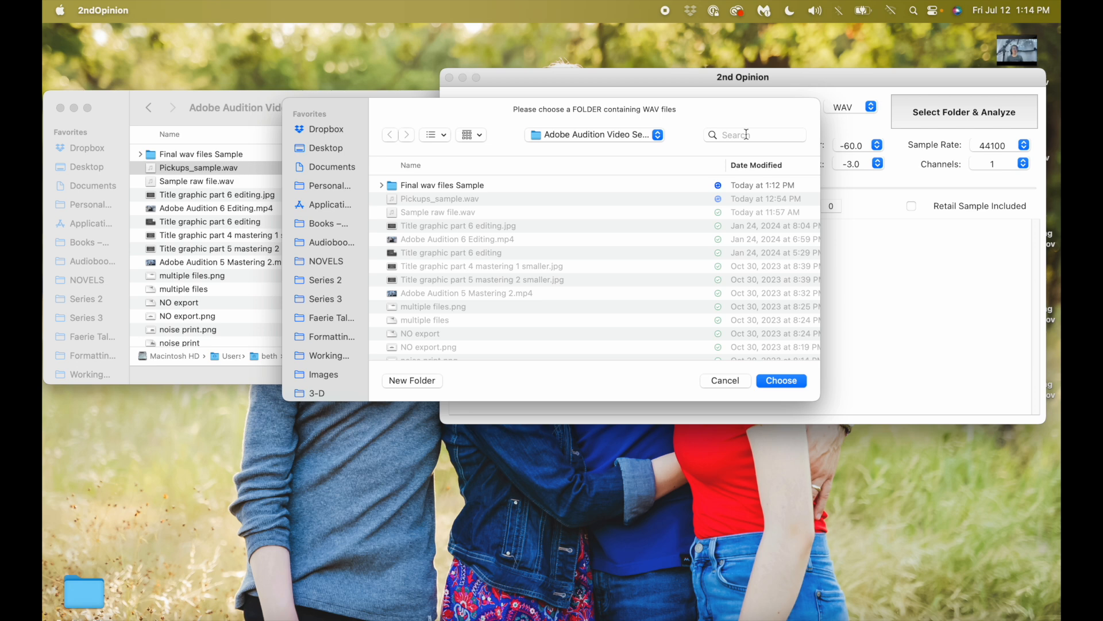
left_click(436, 186)
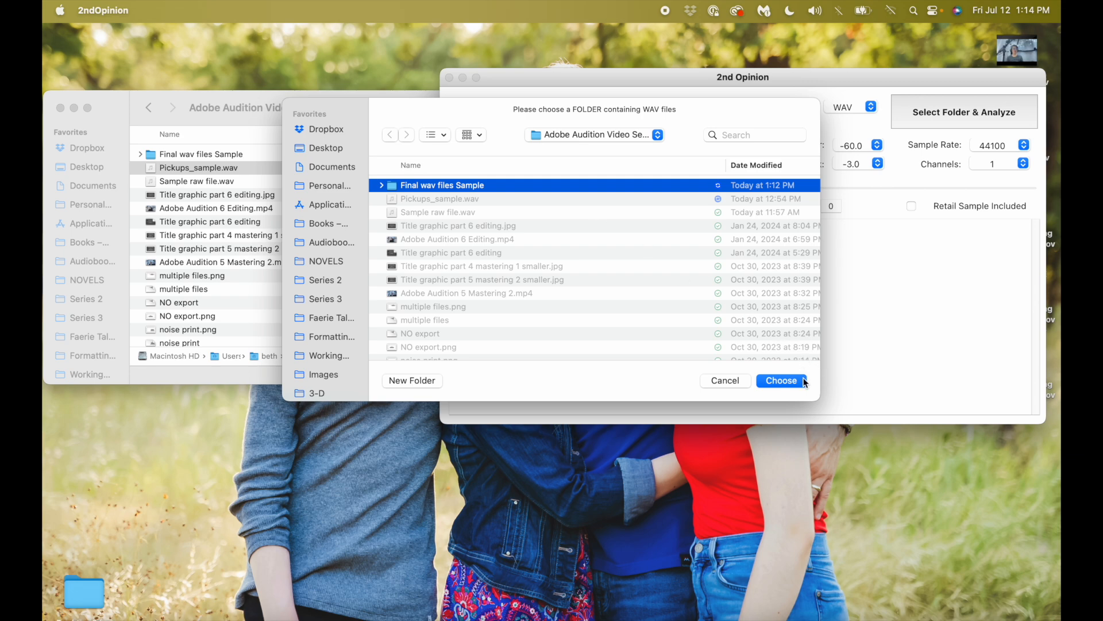
left_click(781, 381)
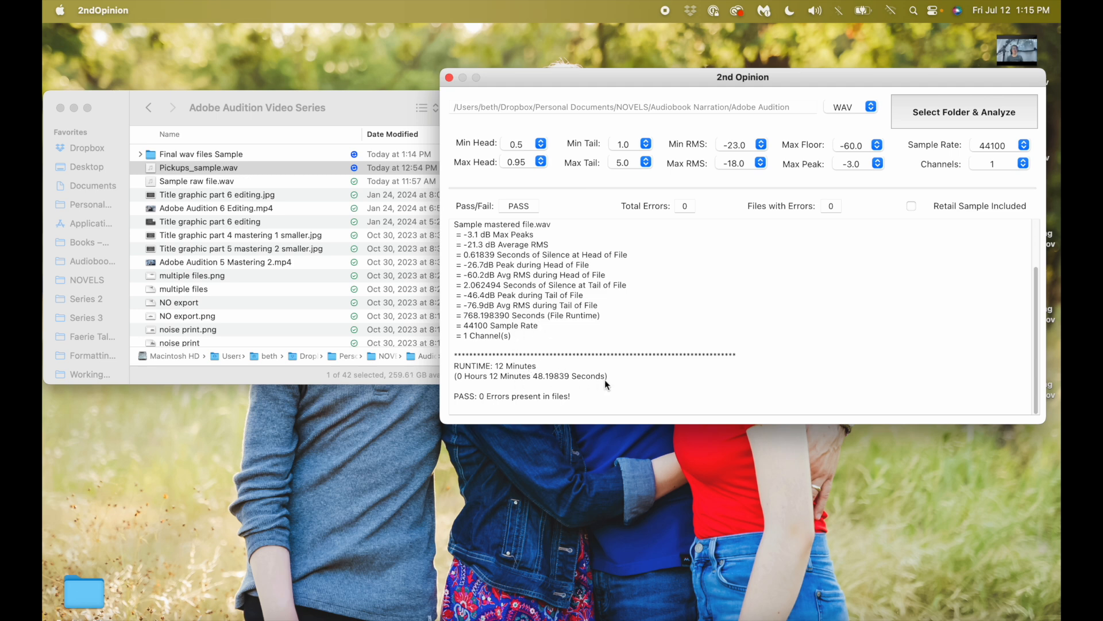
Switch to Audition, amplify the passage from about 12:38.4 to 12:41.2 in Sample mastered file.wav, and save the file
key("ctrl+Right")
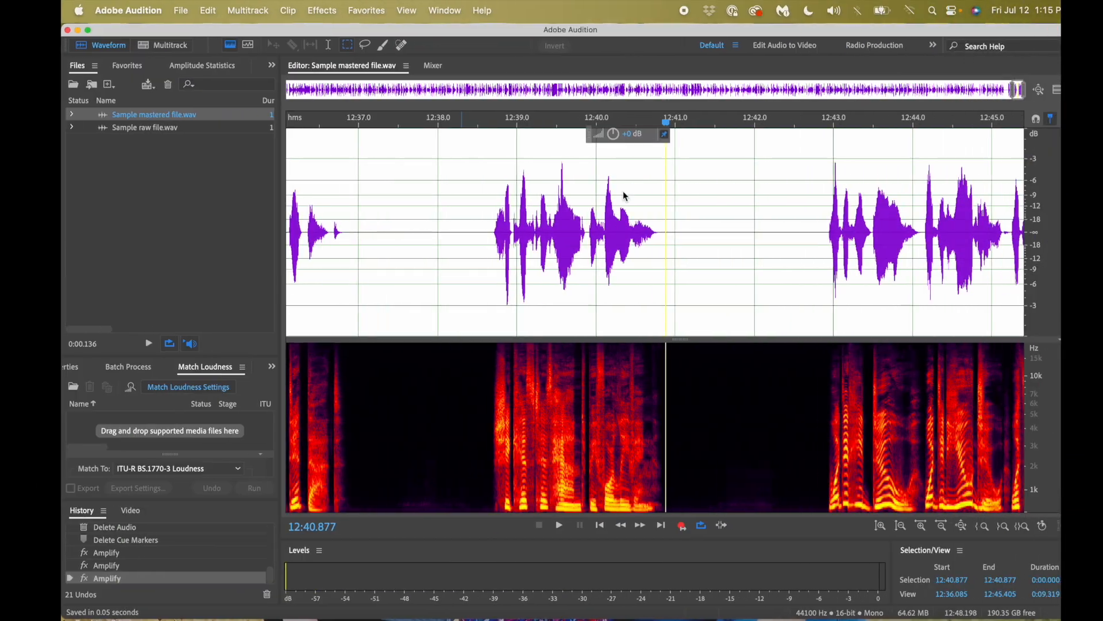
left_click(572, 218)
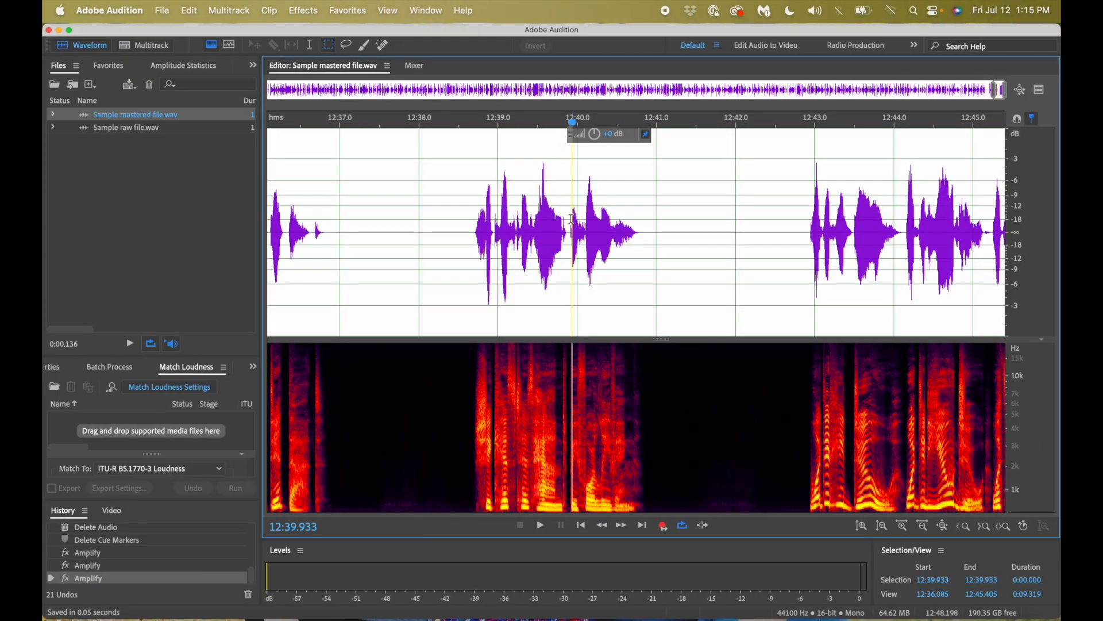
left_click_drag(454, 227, 668, 249)
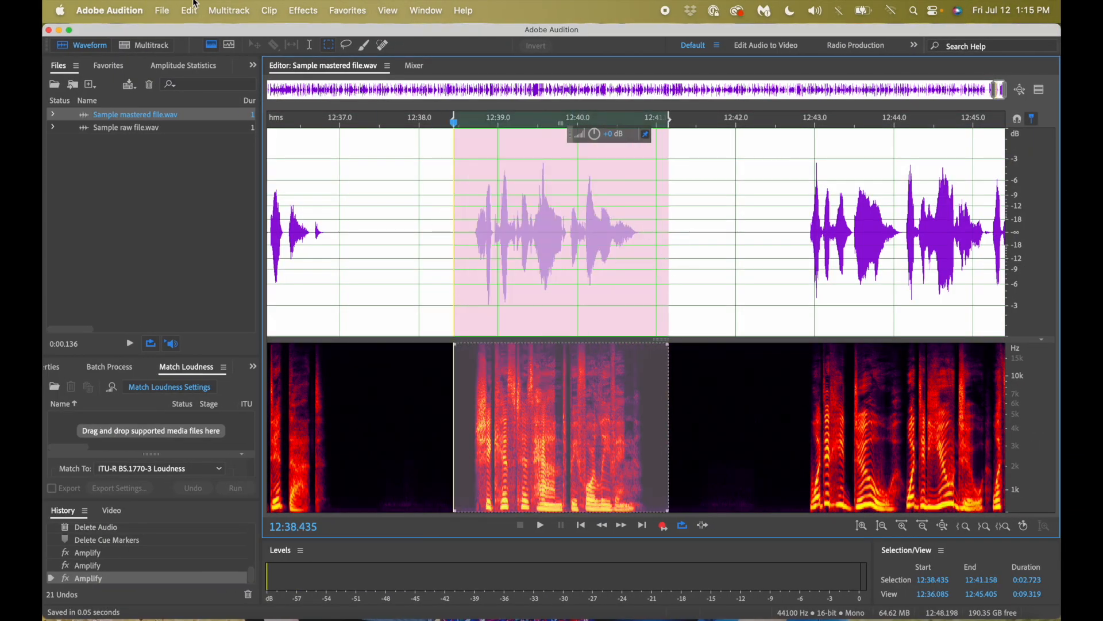
left_click(315, 12)
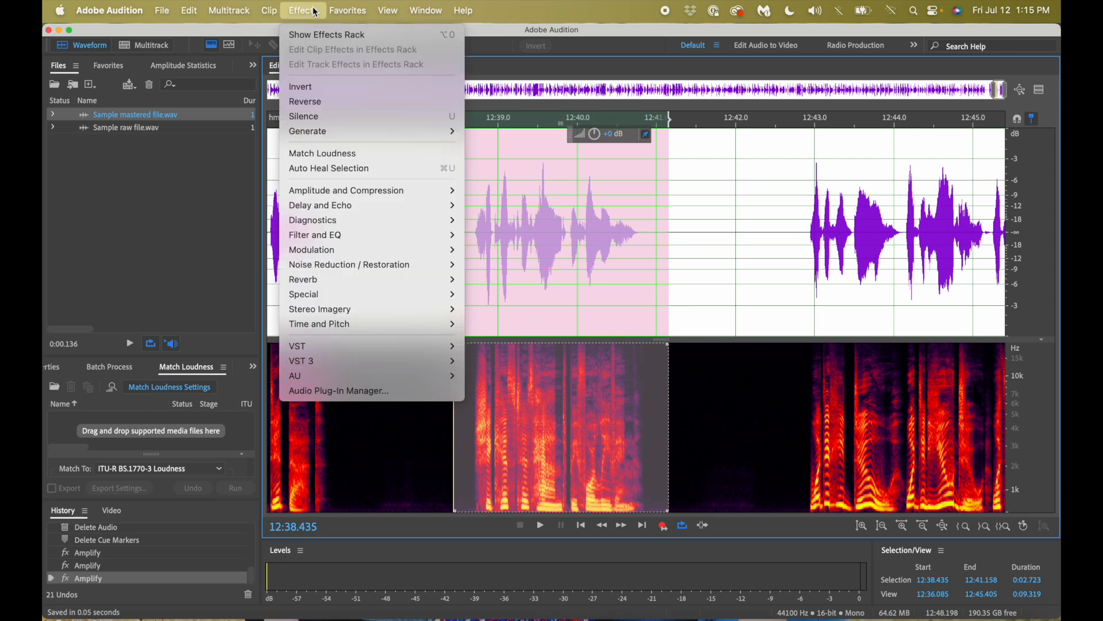
left_click(316, 12)
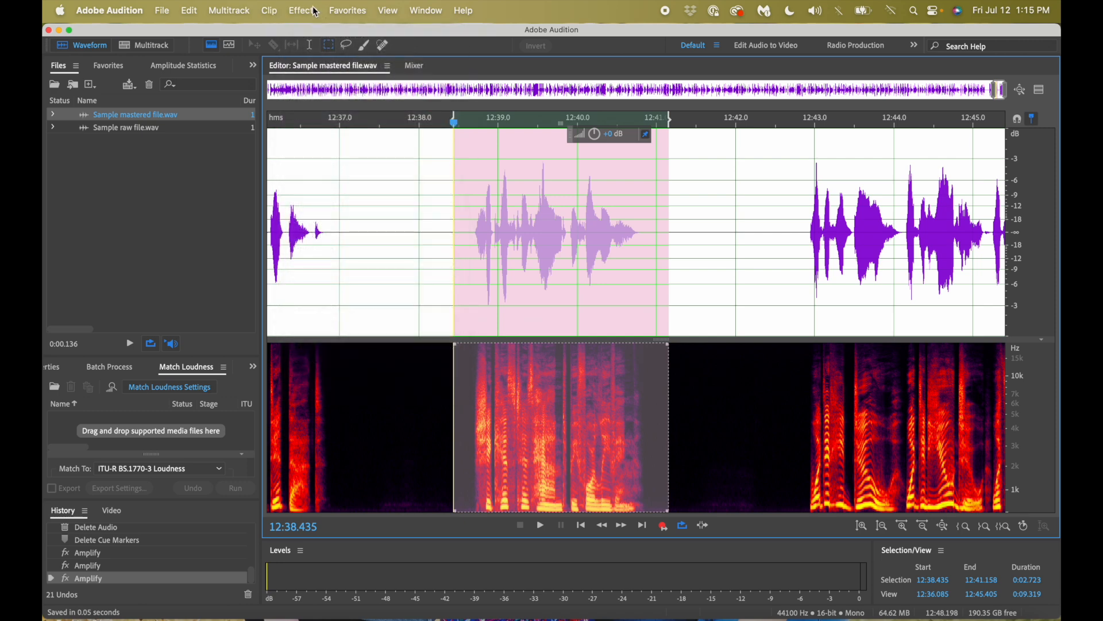
key("super+r")
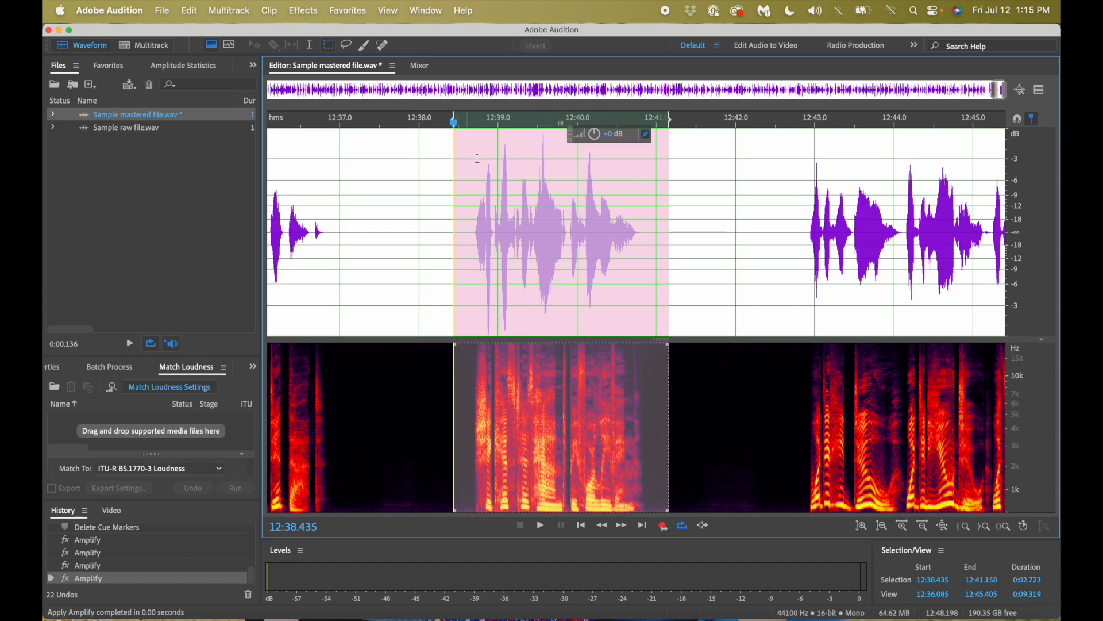
key("super+s")
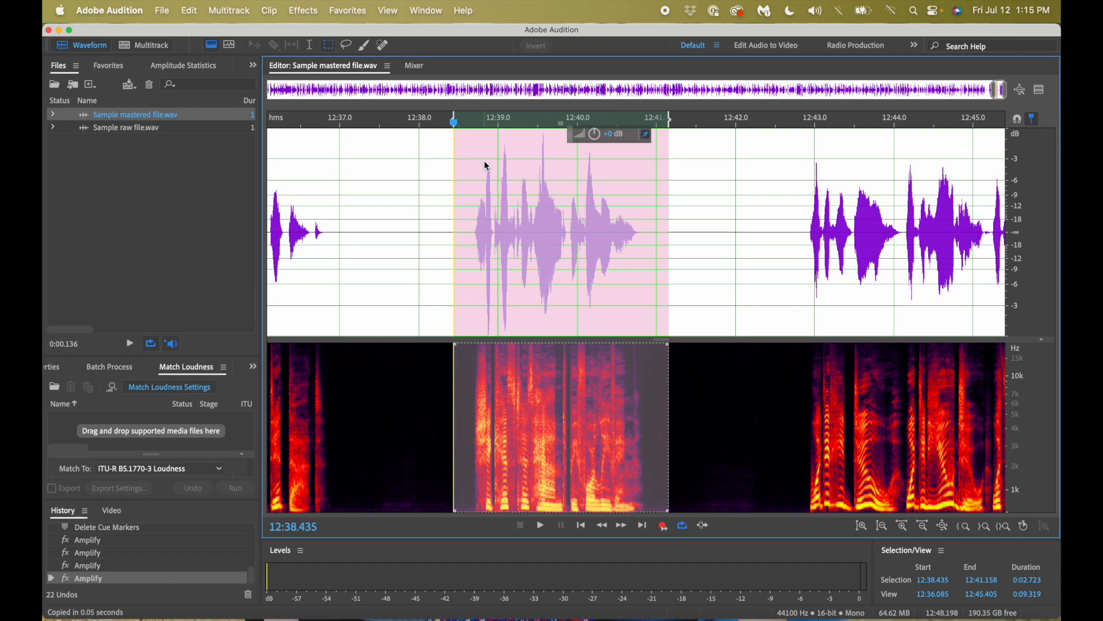
key("ctrl+Left")
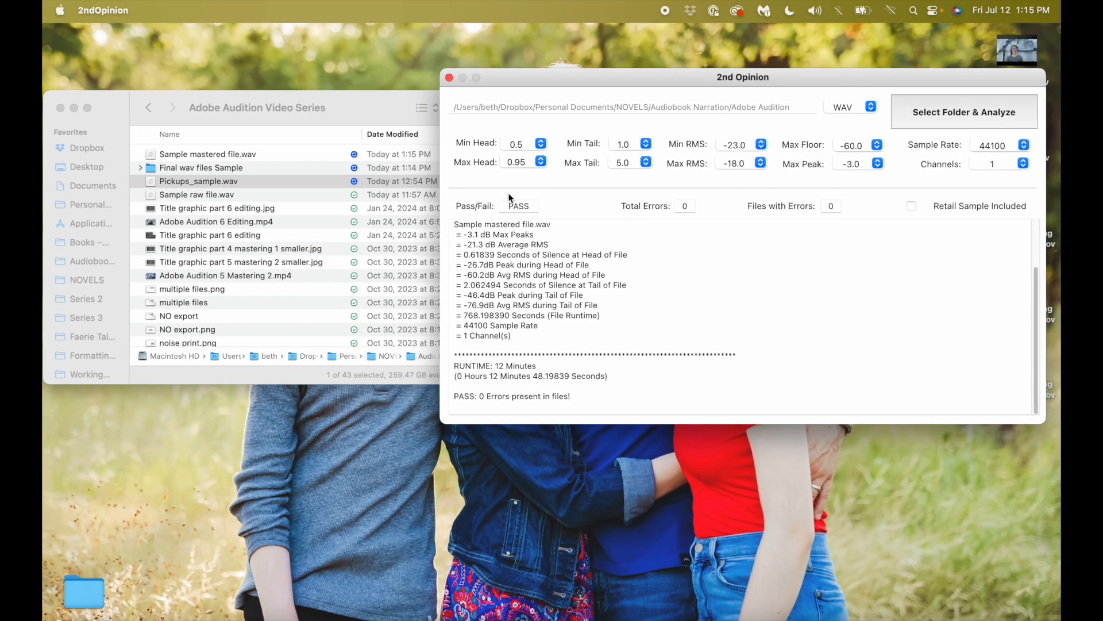
left_click(933, 116)
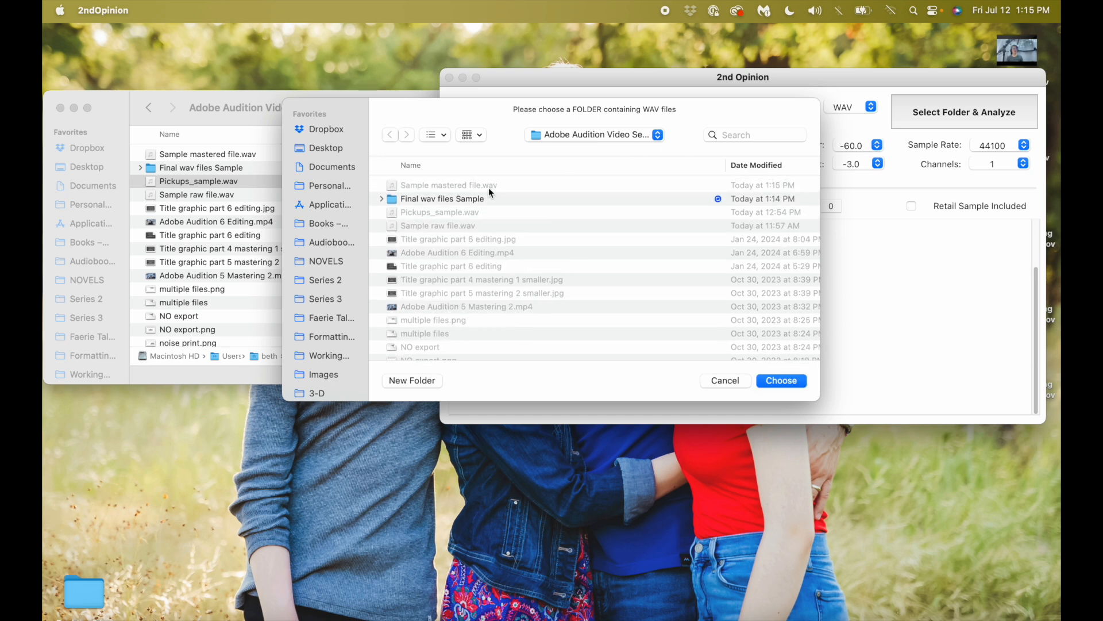
left_click(474, 198)
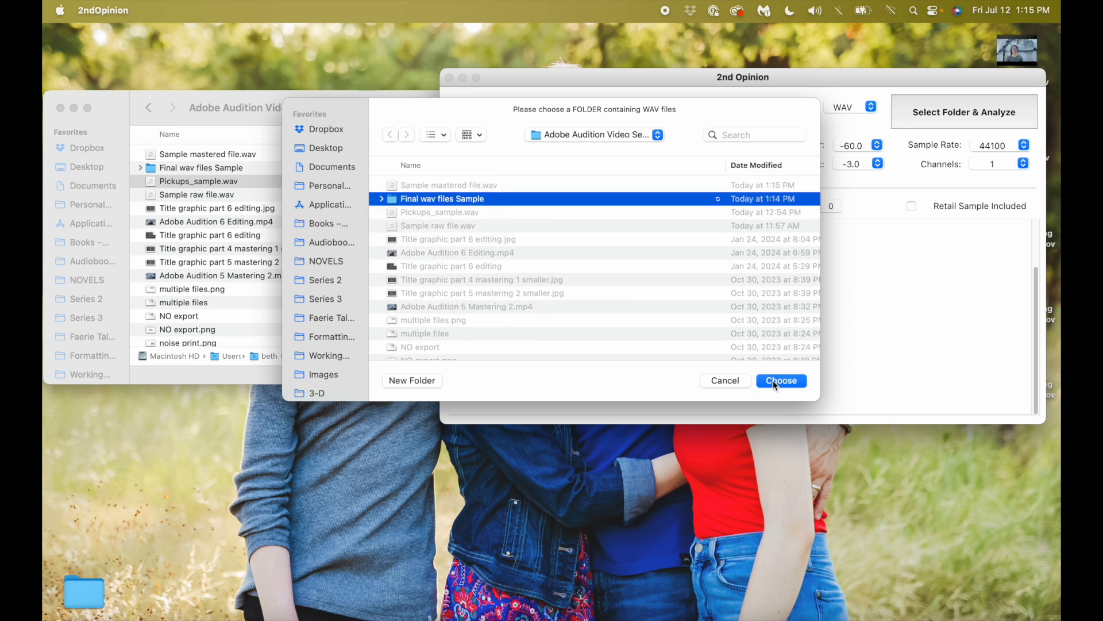
left_click(725, 380)
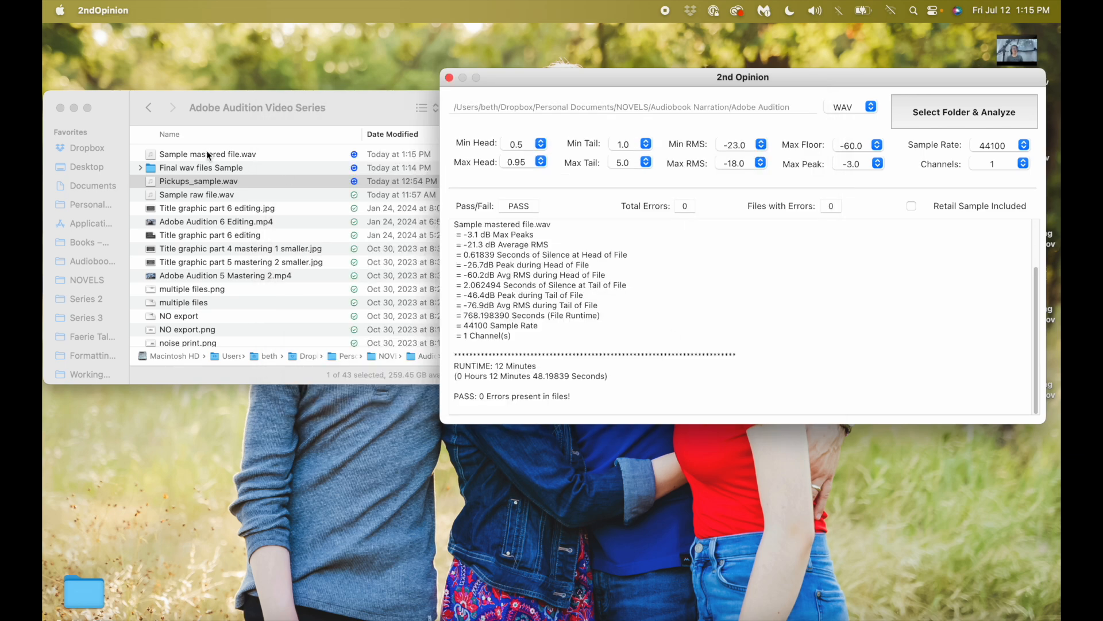
In Finder, move 2ndOpinion-Report.txt and the old Sample mastered file.wav from the Final wav files Sample folder to the Trash
left_click(141, 168)
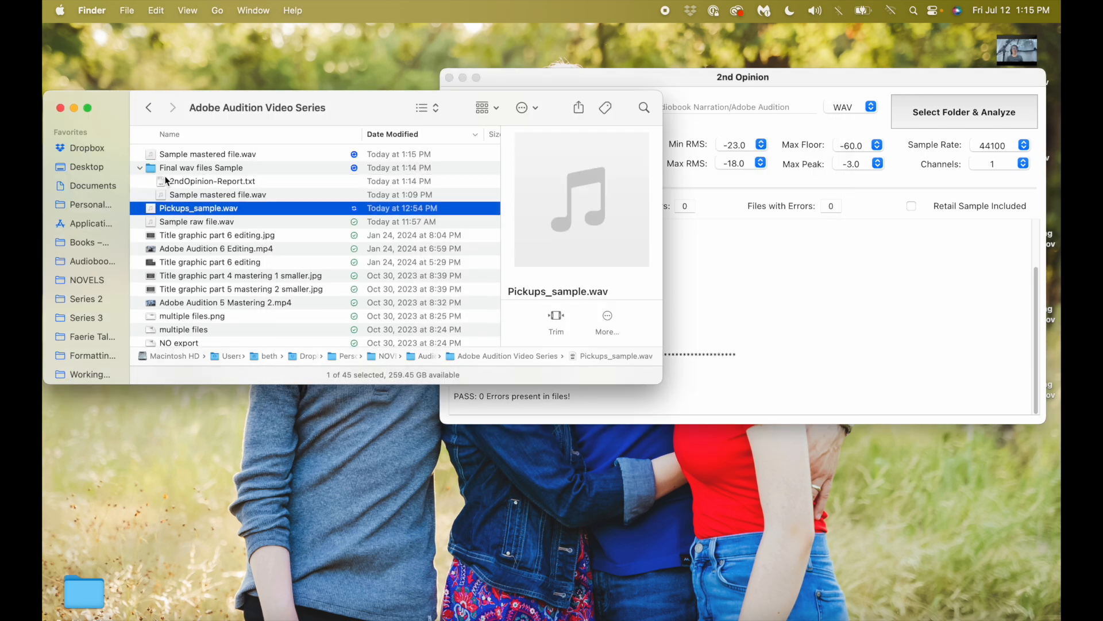
left_click(198, 195)
left_click(204, 183, "shift")
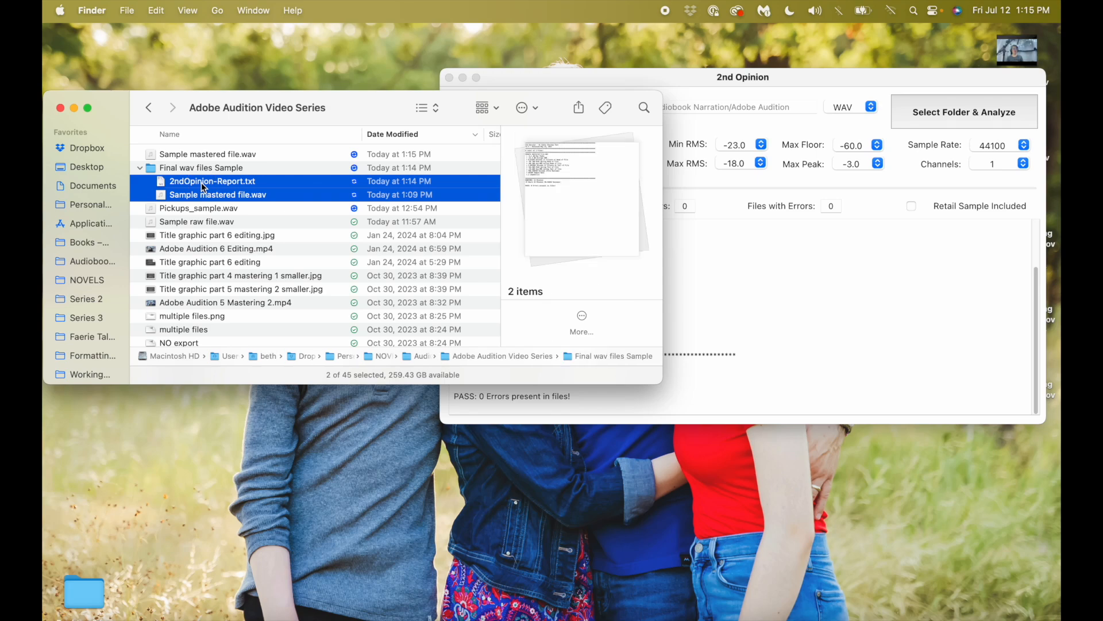
right_click(204, 187)
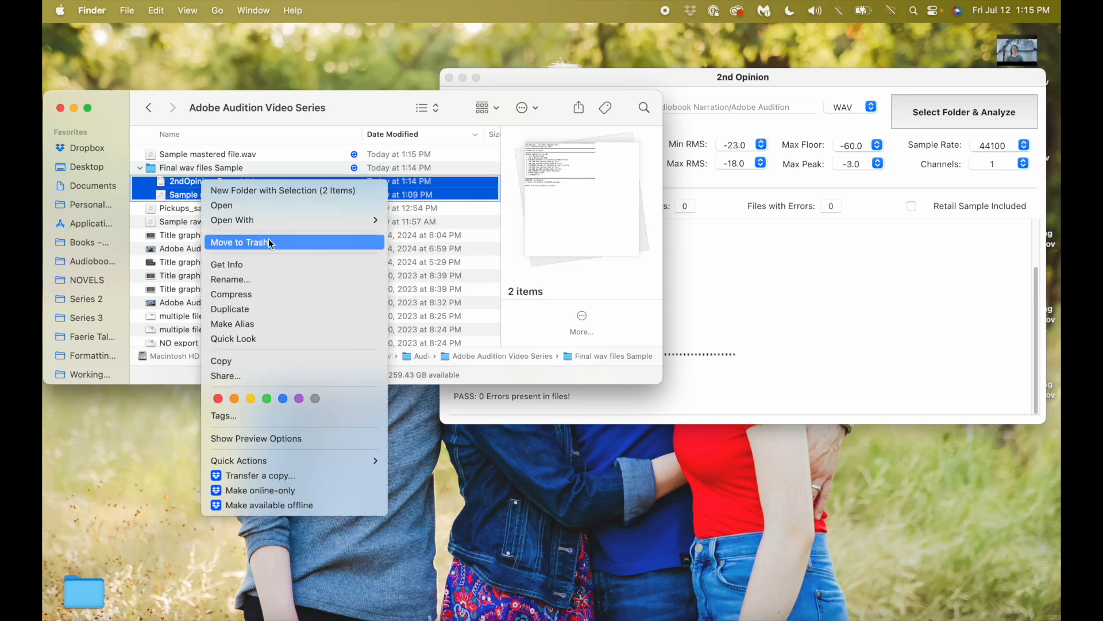
left_click(270, 242)
In Finder, move the newly saved Sample mastered file.wav into the Final wav files Sample folder and analyze that folder in 2nd Opinion
left_click_drag(214, 170, 205, 157)
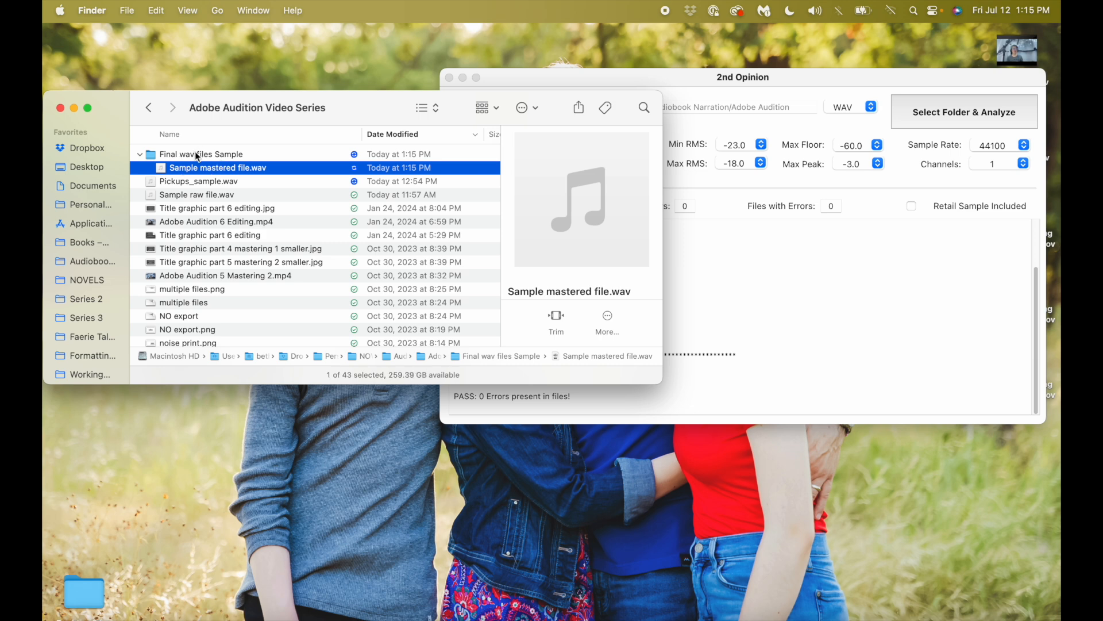
left_click(197, 154)
left_click(942, 113)
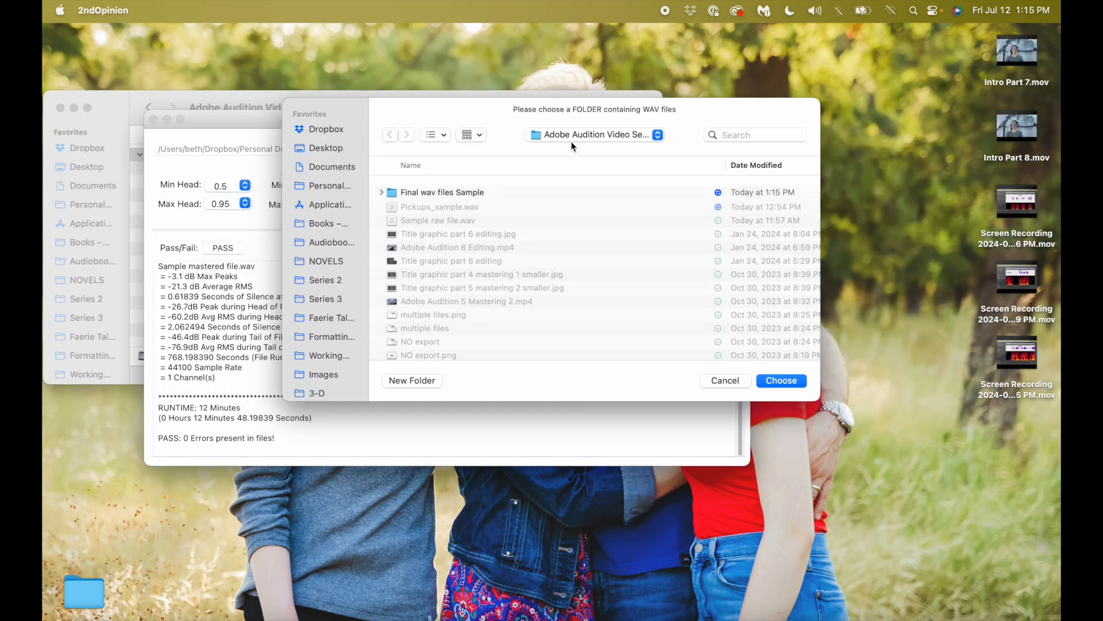
left_click(440, 185)
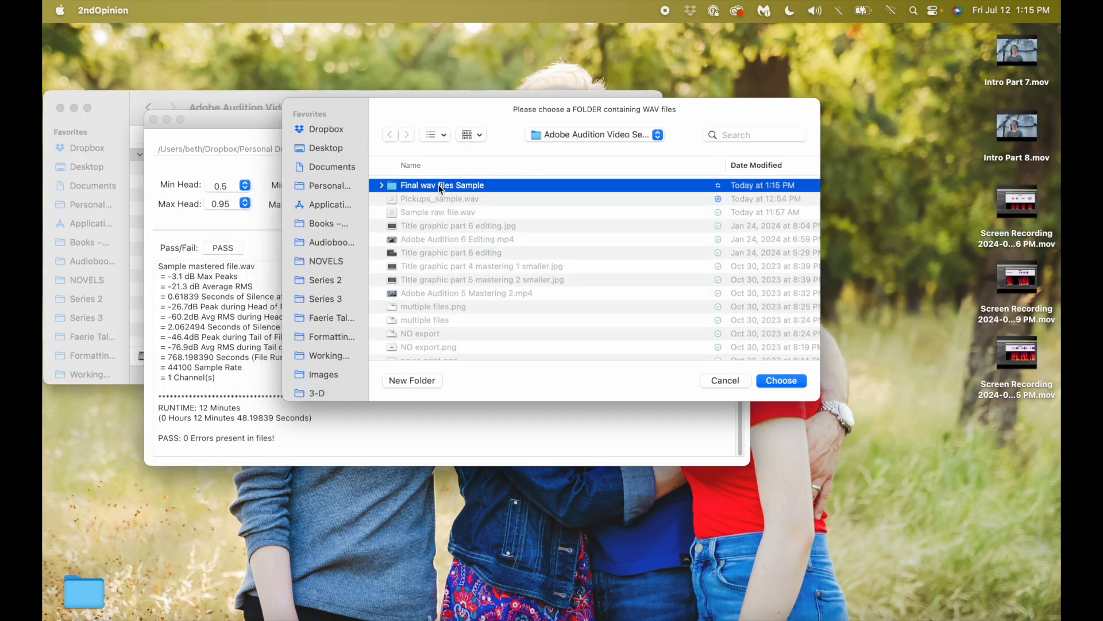
left_click(775, 382)
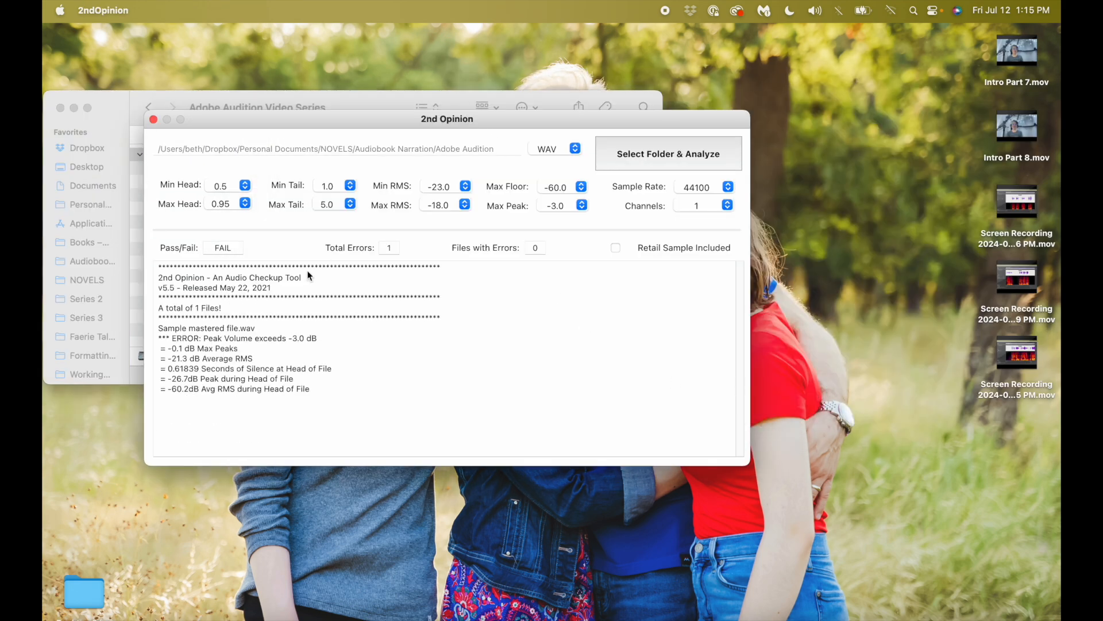
Review the 2nd Opinion report for Sample mastered file.wav, including the peak volume check and the closing summary
left_click_drag(441, 121, 563, 76)
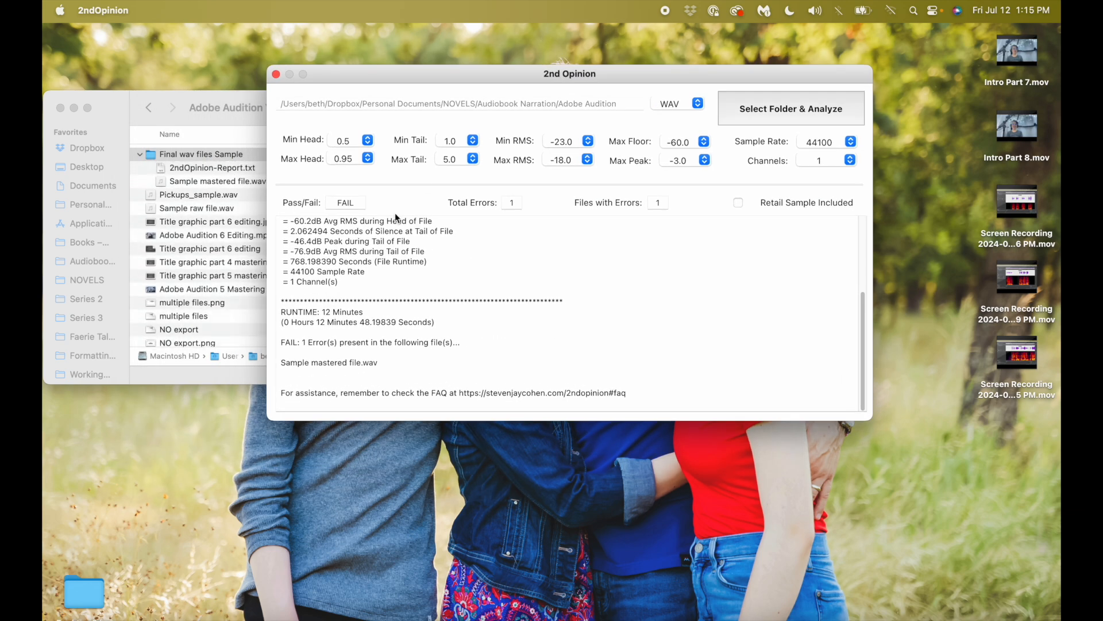
scroll(407, 274, "up", 5)
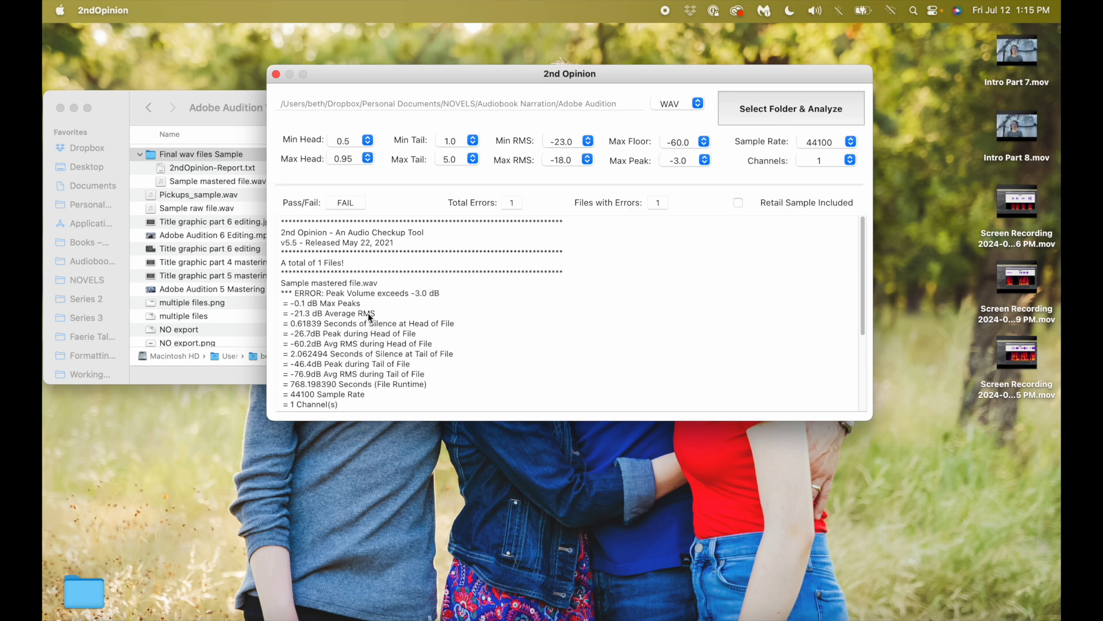
scroll(370, 319, "down", 3)
scroll(370, 318, "down", 3)
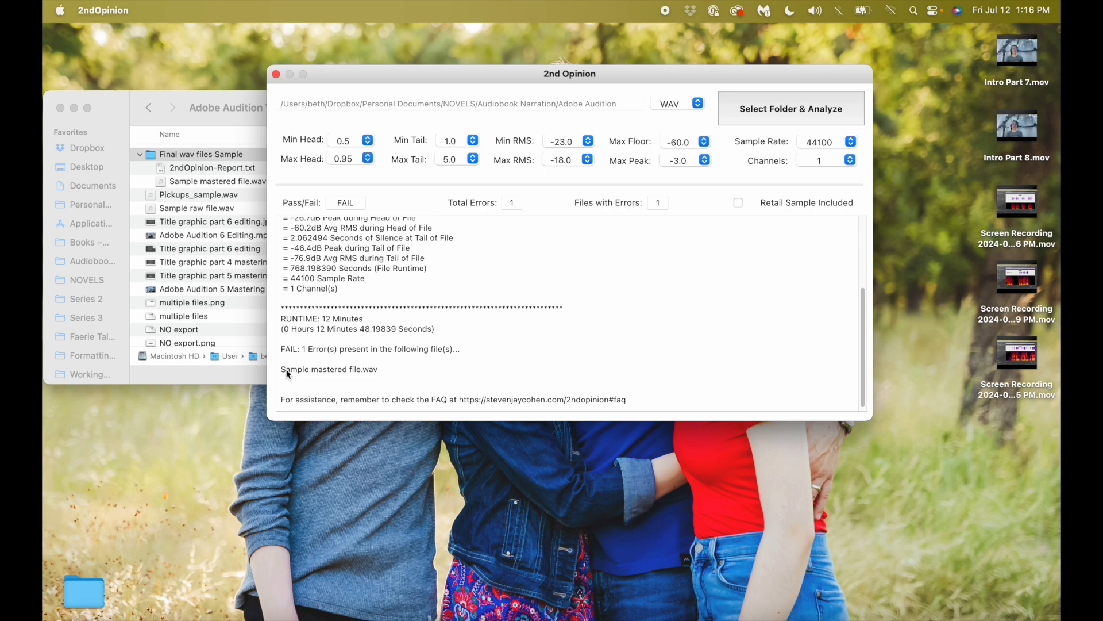
scroll(415, 302, "up", 5)
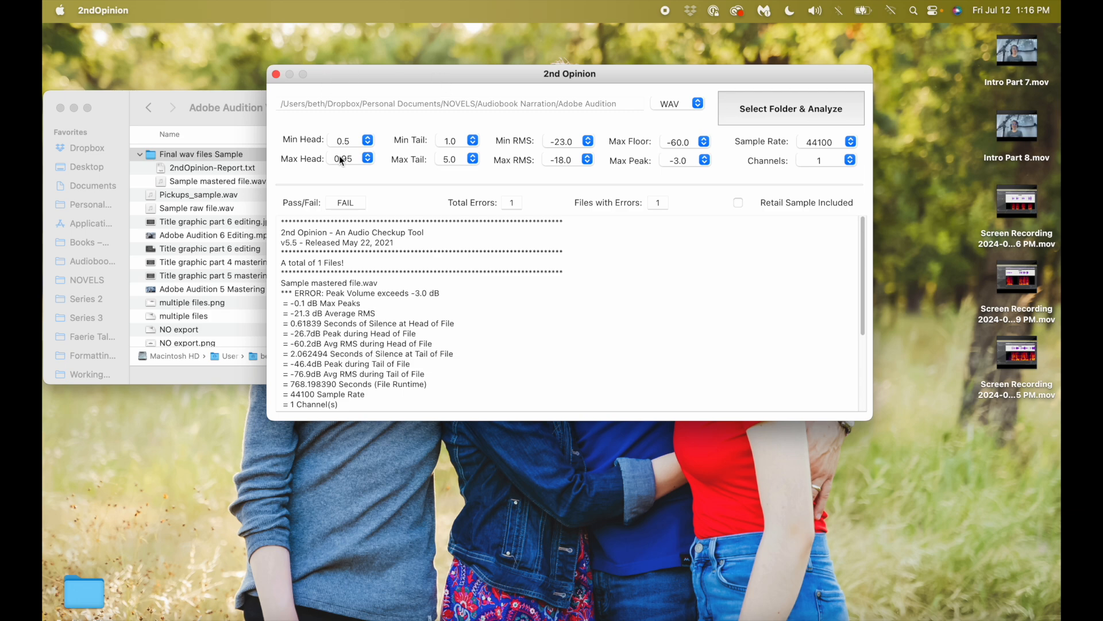
Open 2ndOpinion-Report.txt from the Final wav files Sample folder in Finder, view it enlarged, and close it
left_click(371, 432)
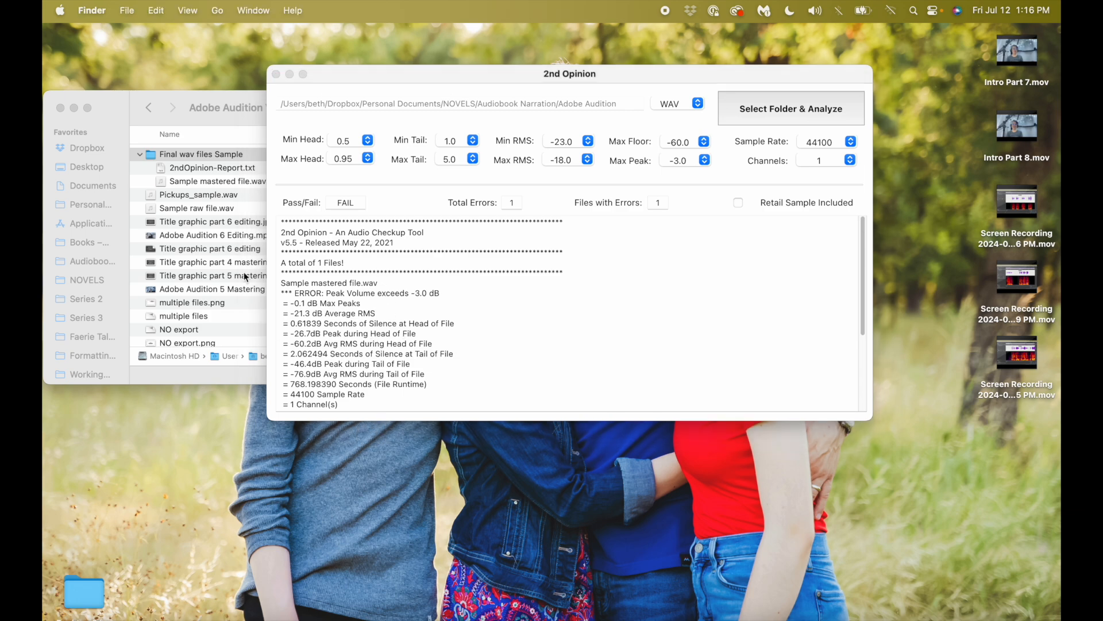
left_click(219, 107)
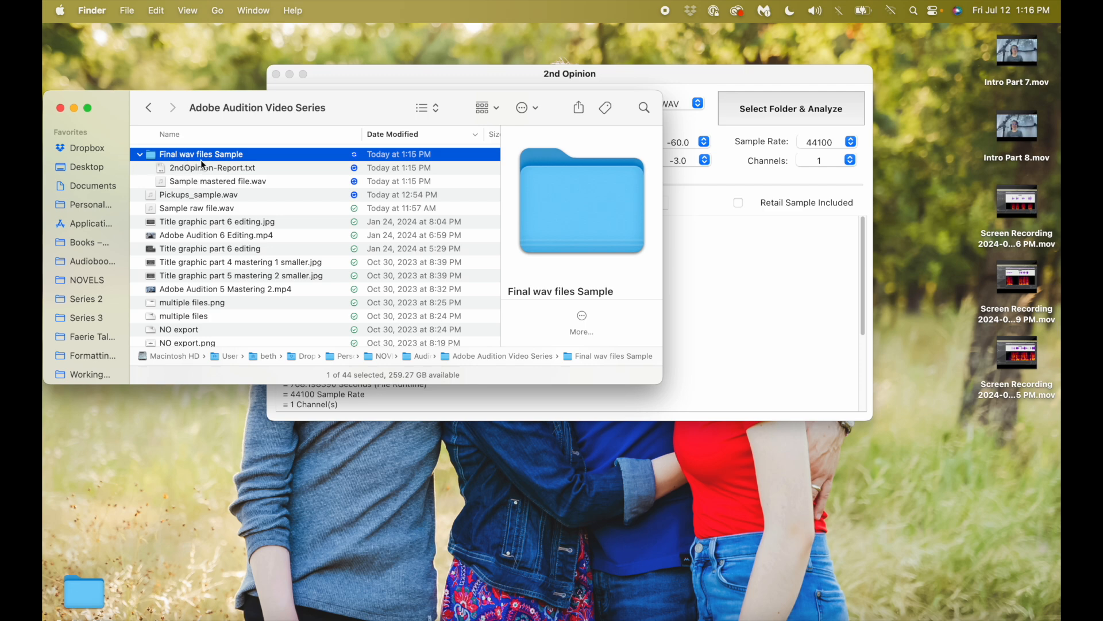
left_click(209, 167)
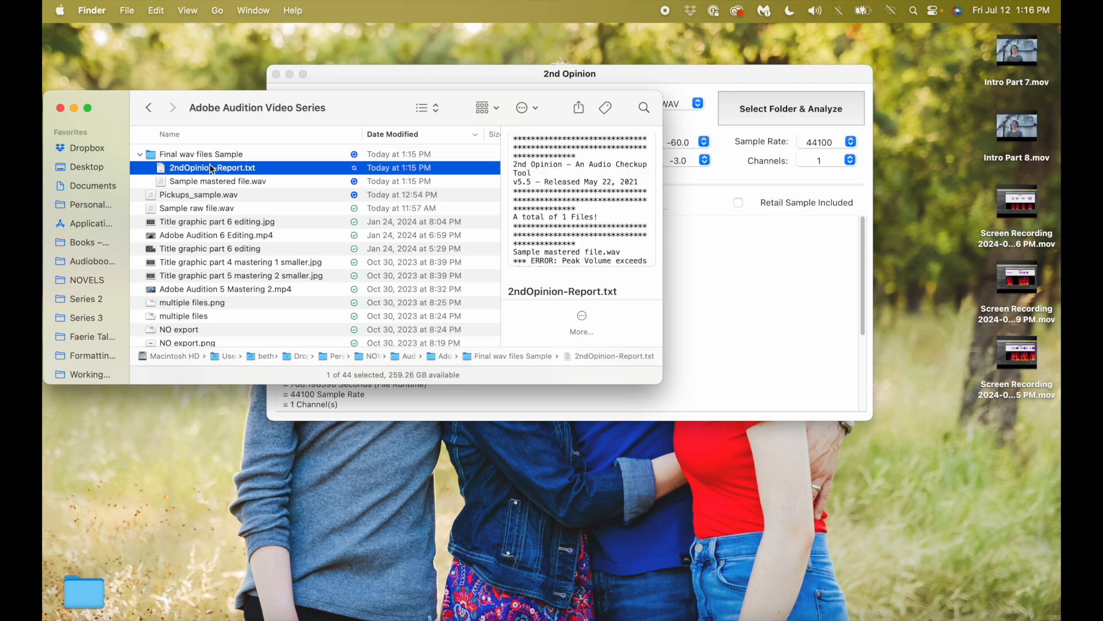
double_click(212, 168)
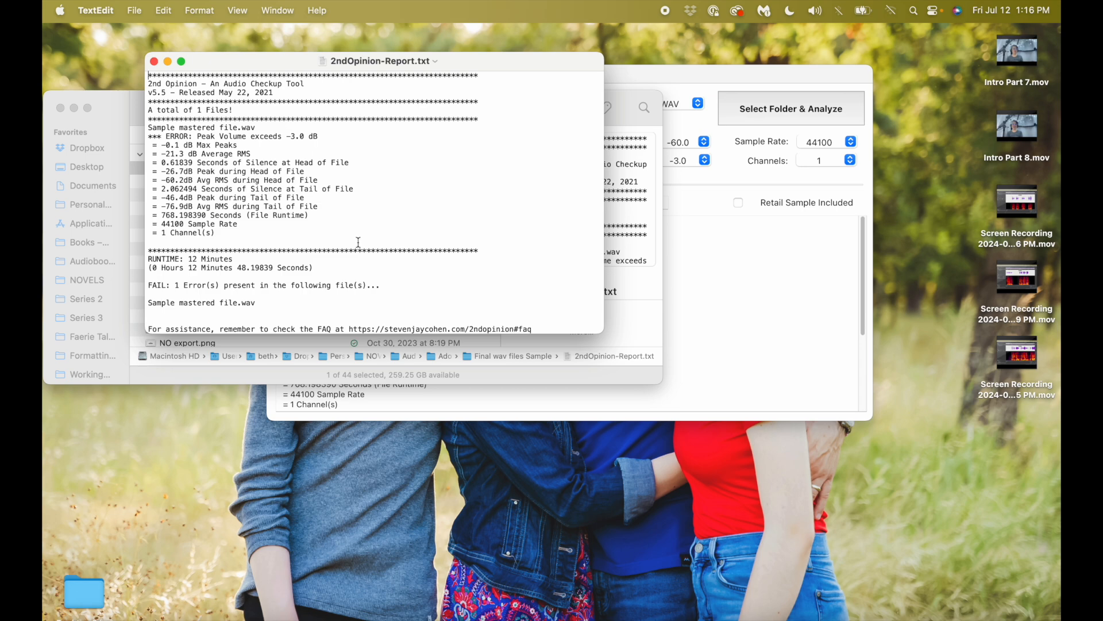
left_click_drag(531, 330, 679, 577)
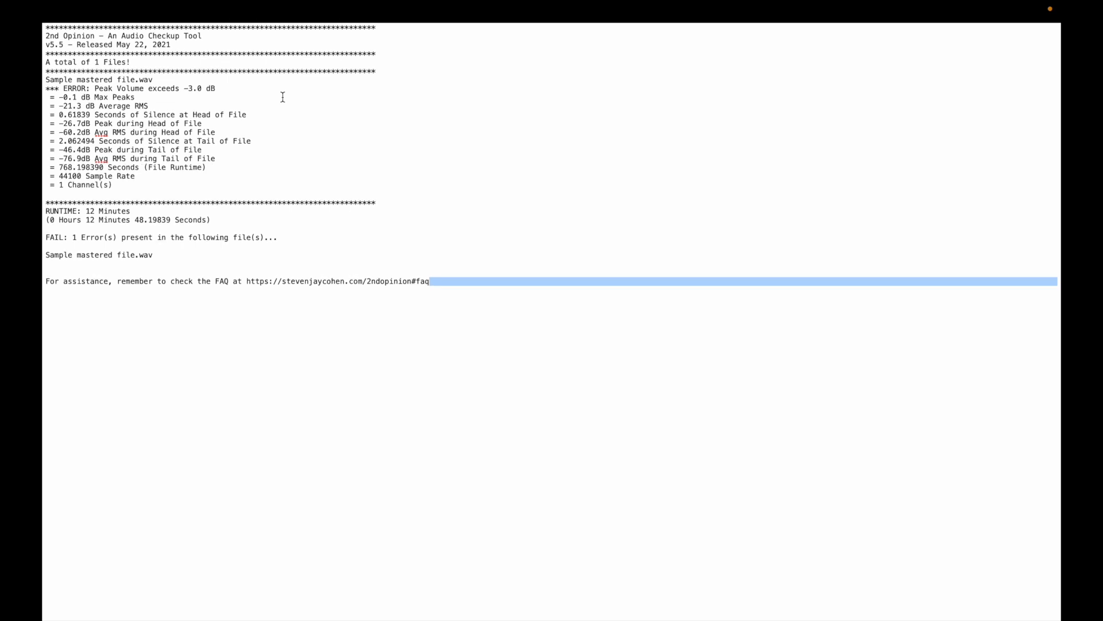
left_click(320, 150)
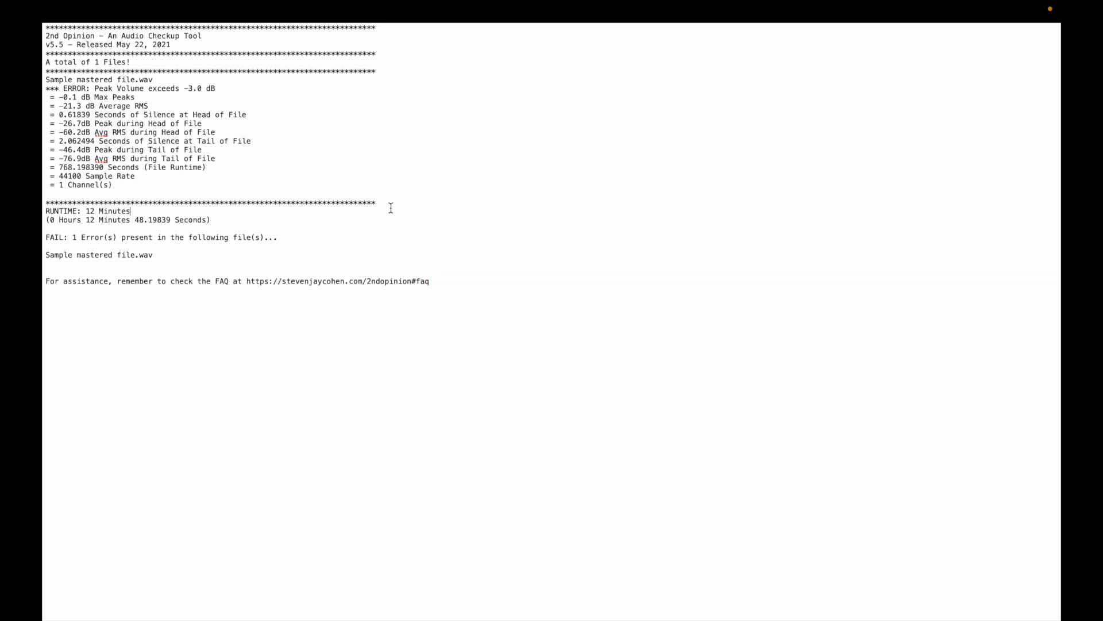
mouse_move(378, 4)
mouse_move(45, 15)
left_click(51, 34)
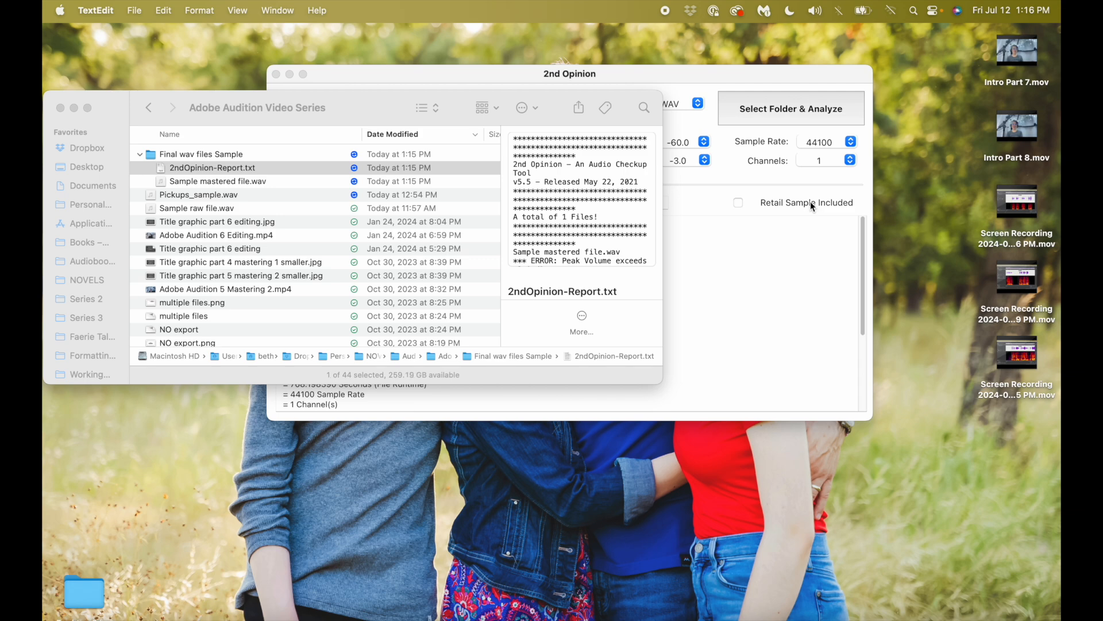
Switch to 2nd Opinion, set the audio file format to MP3, and look through the existing report again
left_click(698, 104)
left_click(684, 118)
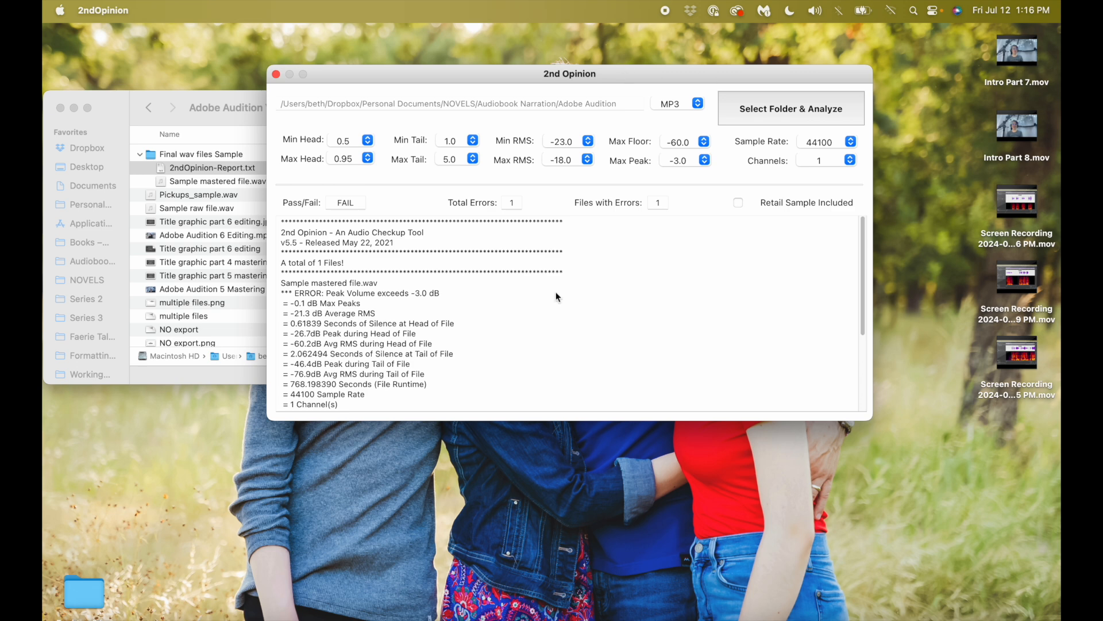
scroll(556, 295, "down", 5)
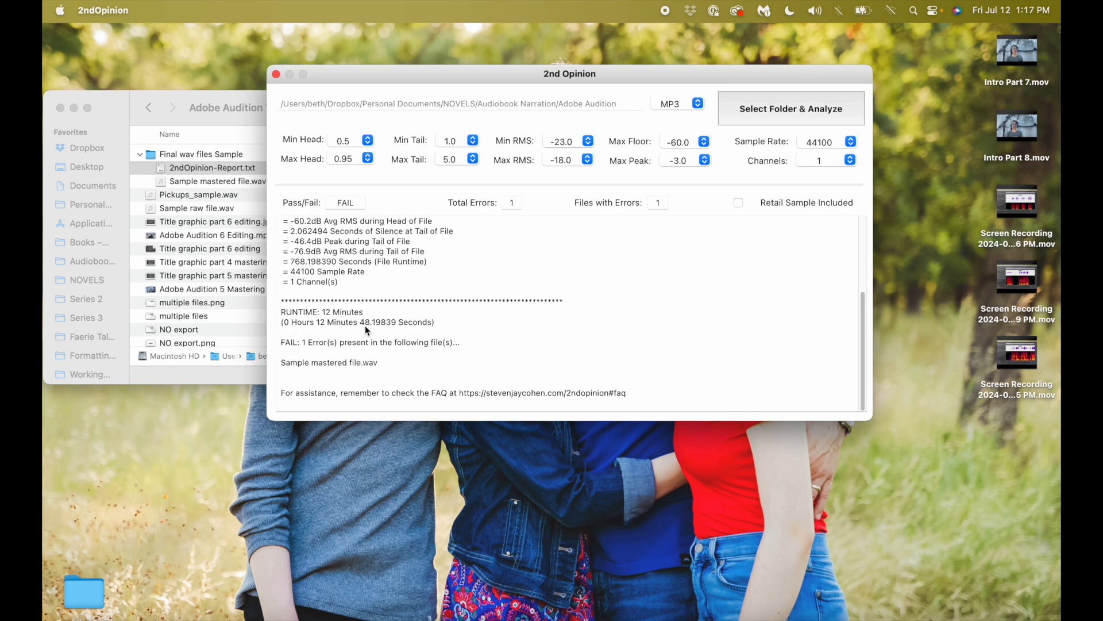
left_click(507, 330)
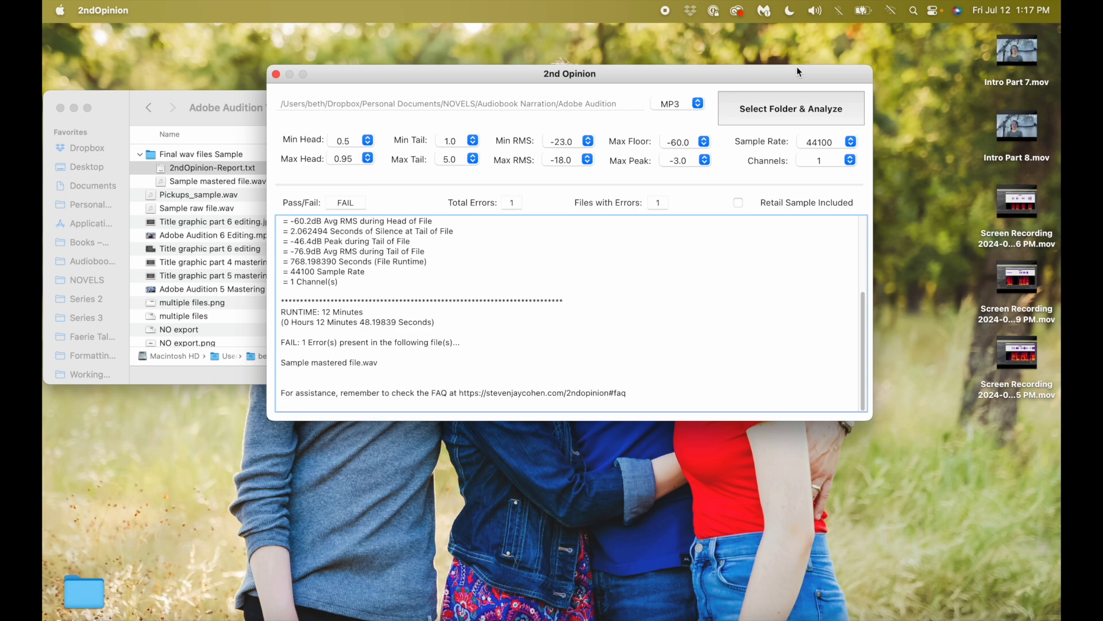
scroll(709, 287, "up", 5)
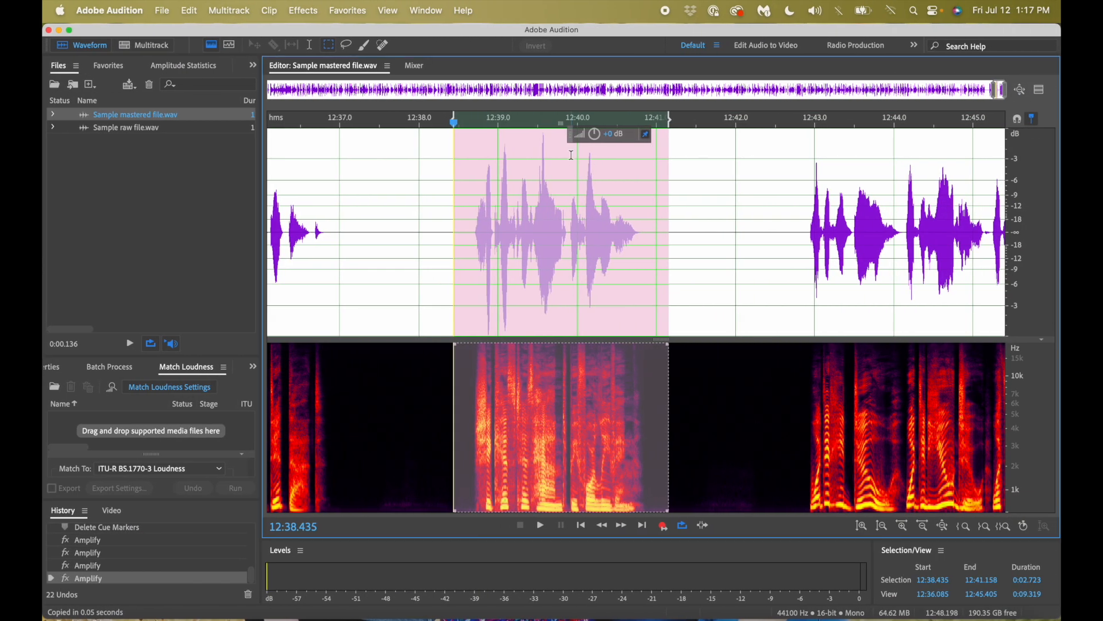
Switch to Audition, undo the last amplification of the selected passage in Sample mastered file.wav, save the file, and return to 2nd Opinion
key("super+z")
left_click(569, 247)
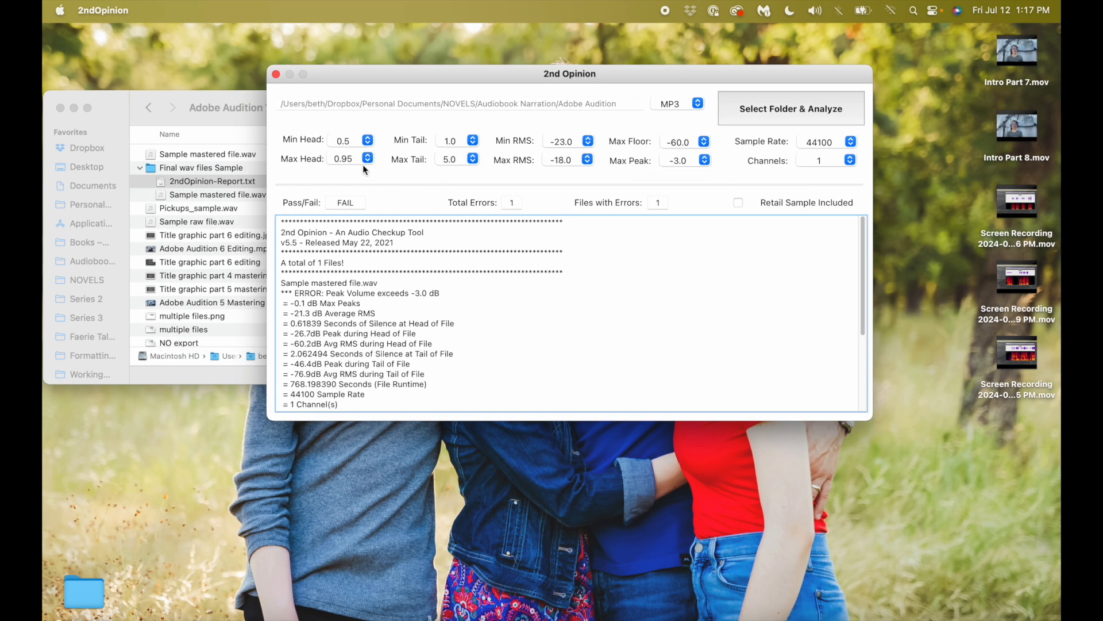
left_click_drag(457, 74, 635, 92)
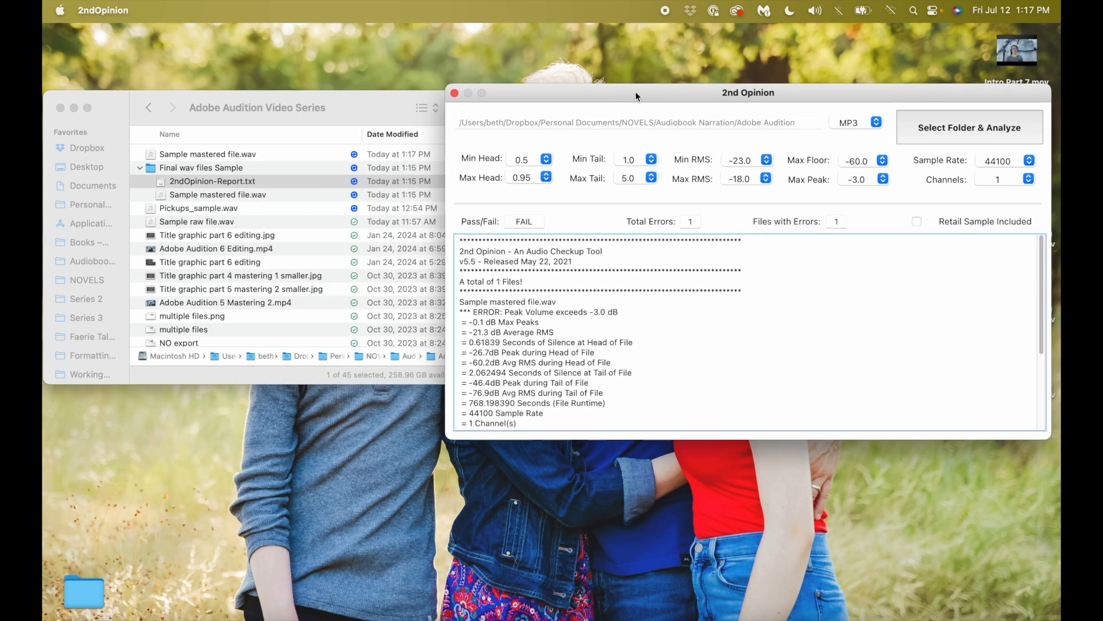